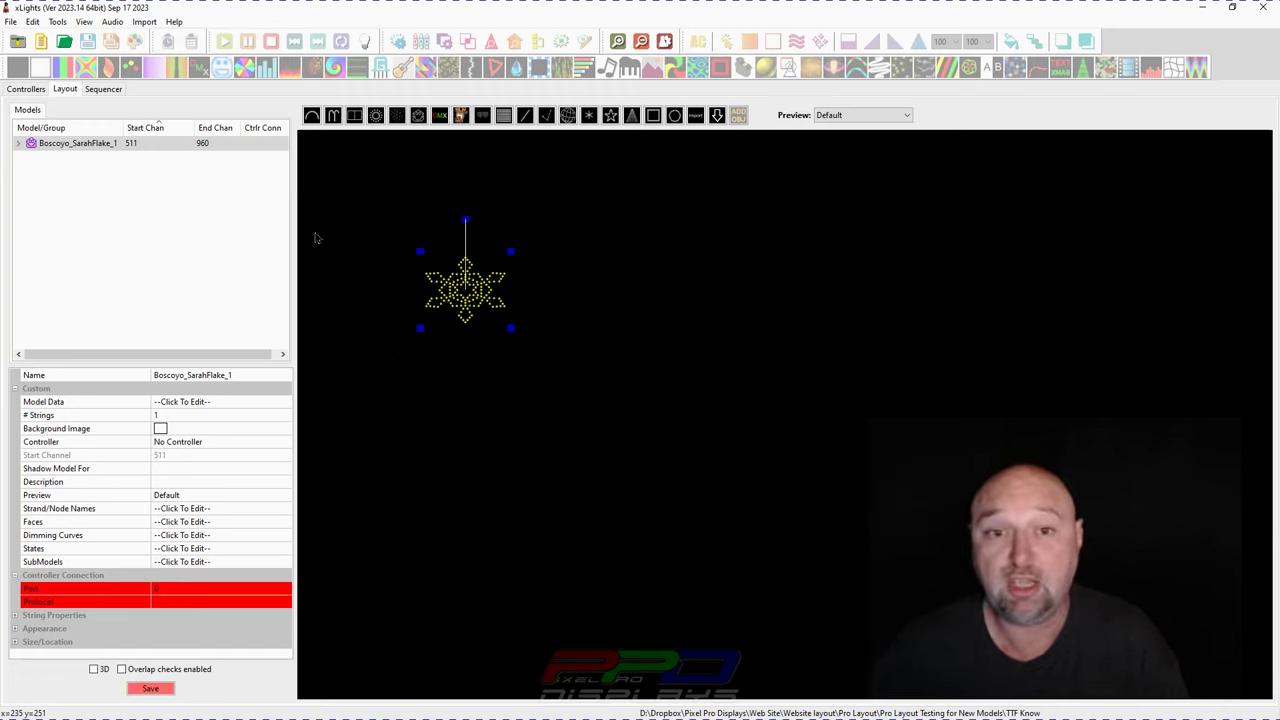
{"action": "left_click", "coordinate": [407, 382]}
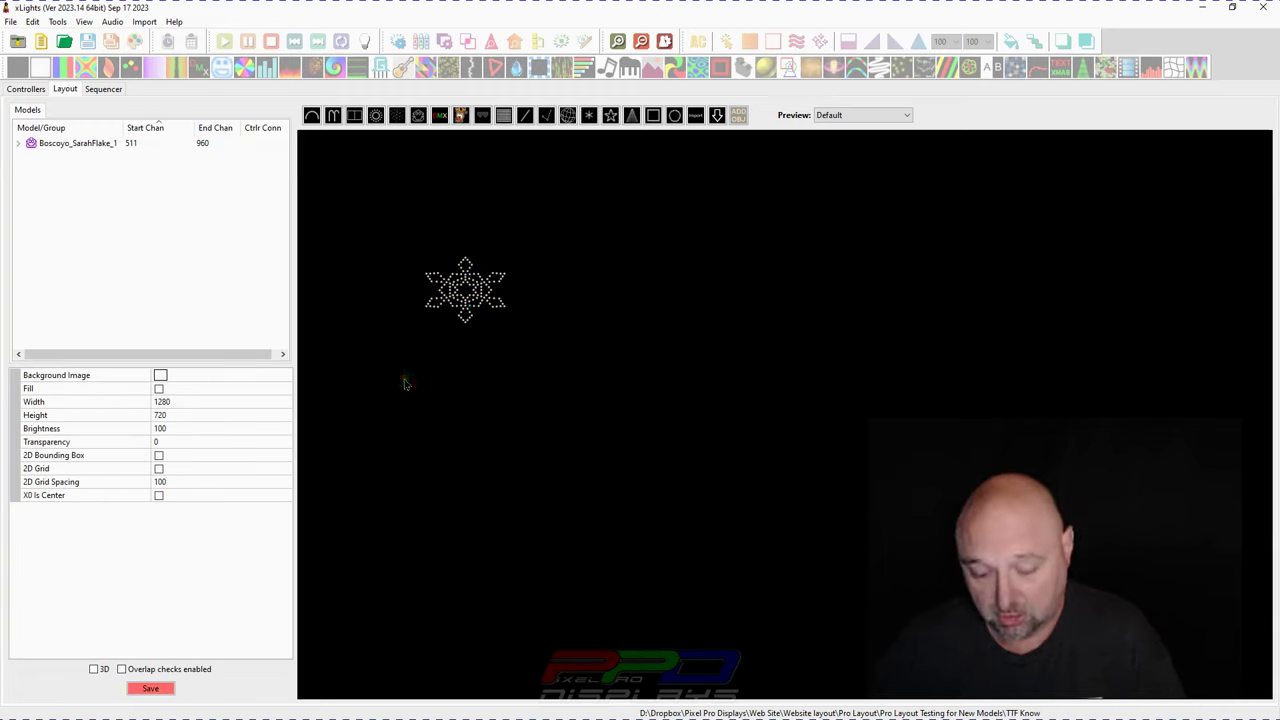
{"action": "key", "text": "ctrl+v"}
{"action": "key", "text": "ctrl+v"}
{"action": "key", "text": "ctrl+v"}
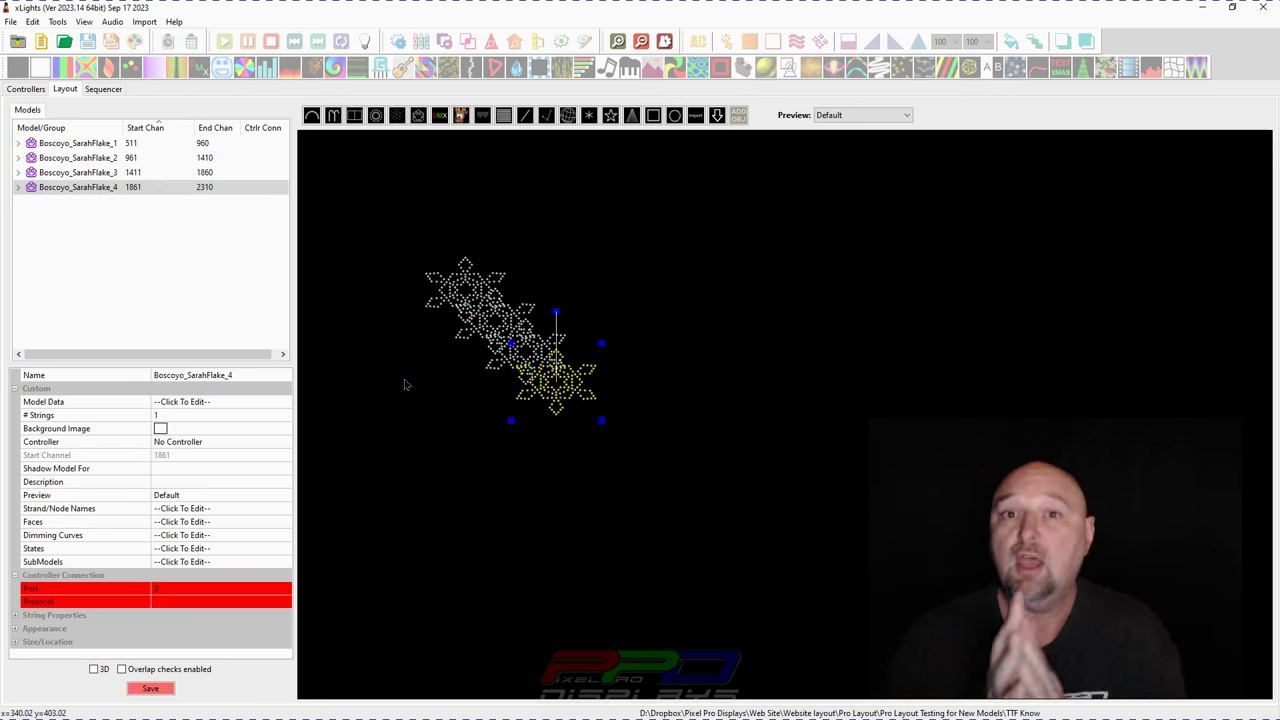
{"action": "left_click", "coordinate": [18, 157]}
{"action": "left_click", "coordinate": [18, 157]}
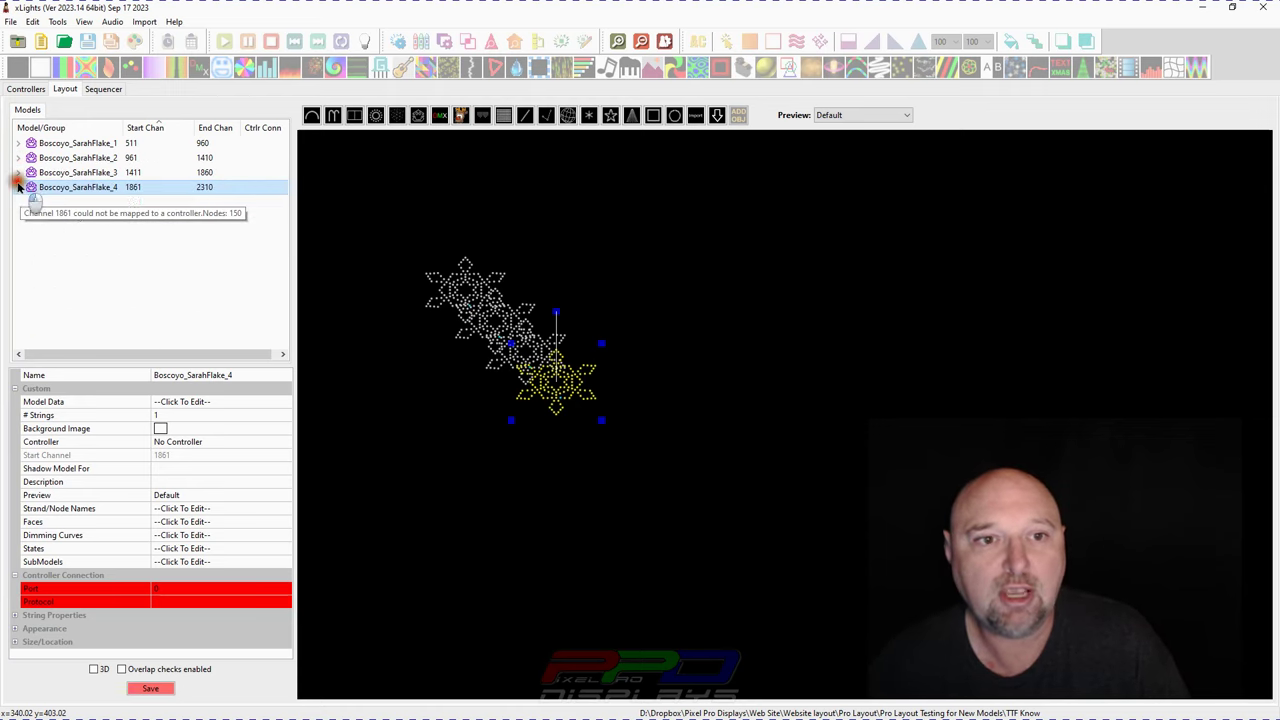
{"action": "left_click", "coordinate": [18, 187]}
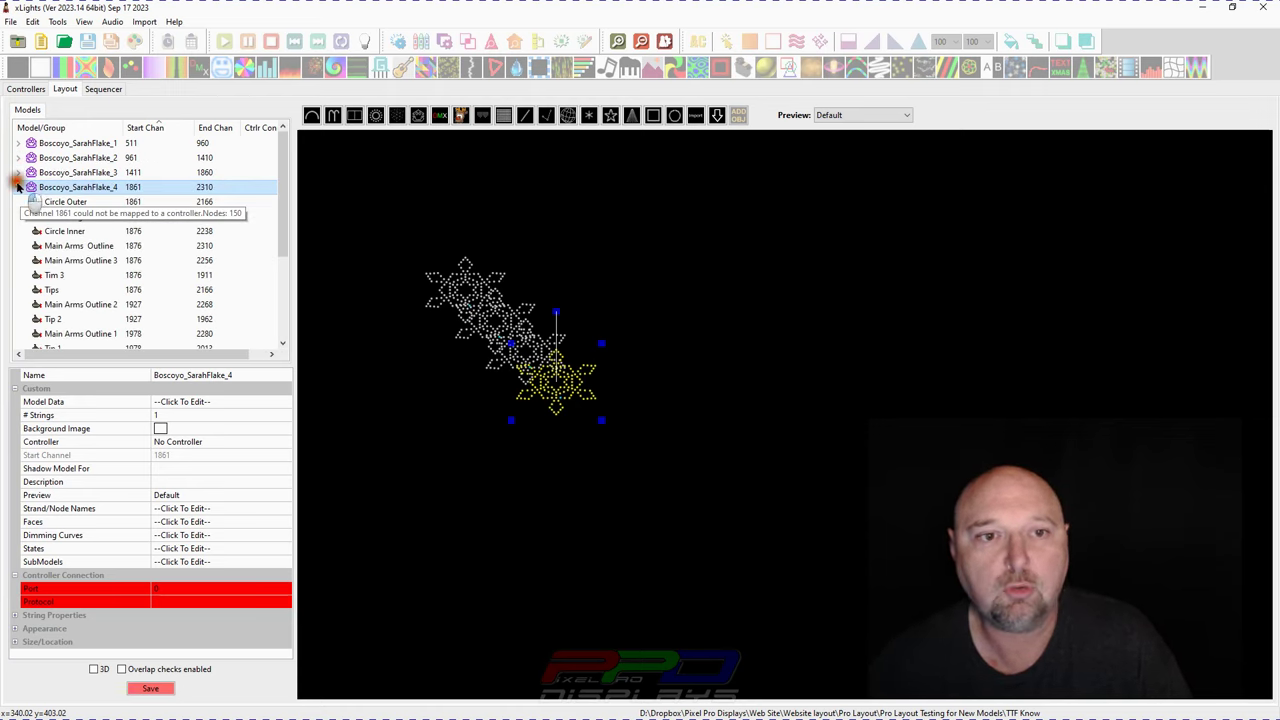
{"action": "left_click", "coordinate": [18, 187]}
{"action": "left_click_drag", "start_coordinate": [681, 464], "coordinate": [491, 314]}
{"action": "key", "text": "Delete"}
{"action": "key", "text": "Return"}
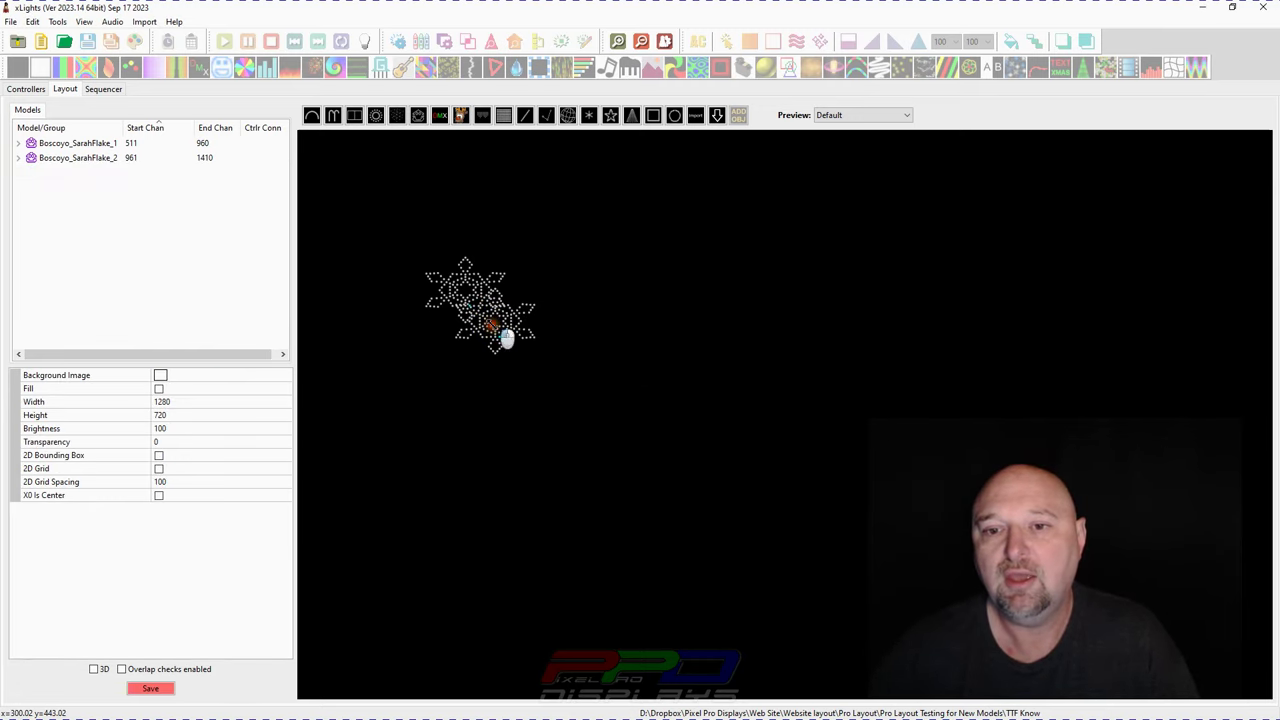
{"action": "left_click_drag", "start_coordinate": [651, 400], "coordinate": [445, 298]}
{"action": "left_click", "coordinate": [517, 357]}
{"action": "key", "text": "Delete"}
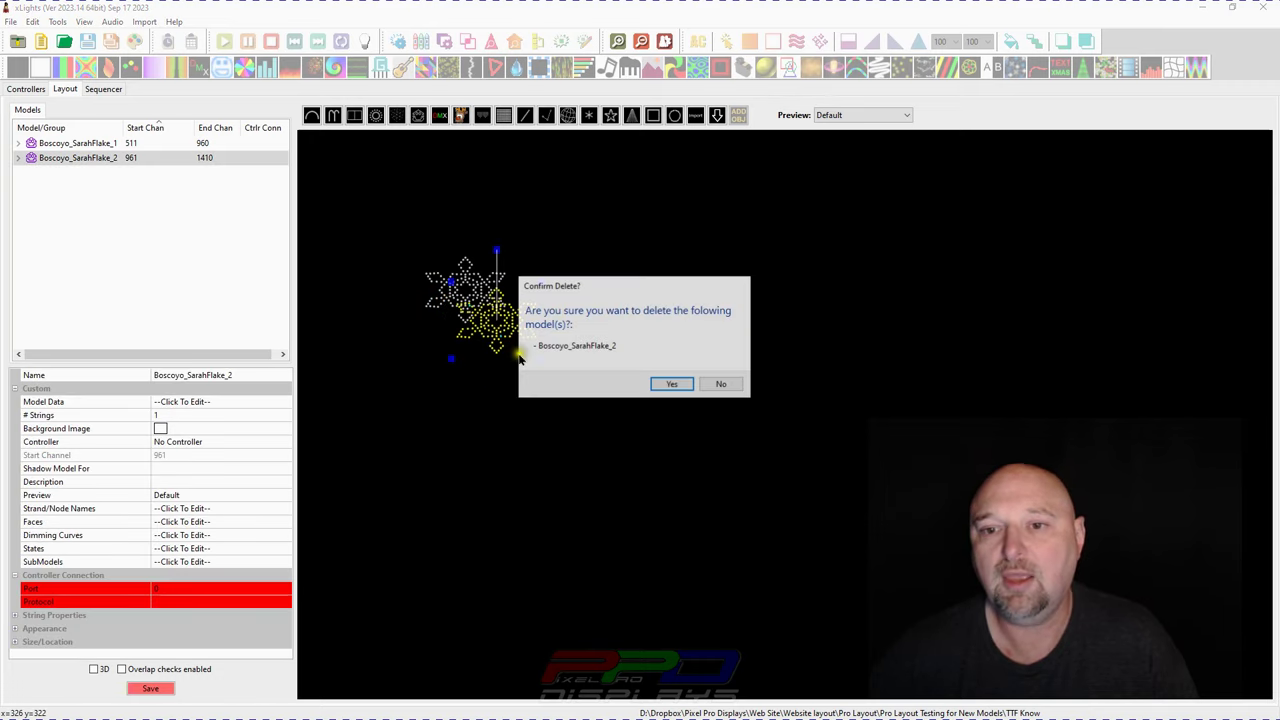
{"action": "key", "text": "Return"}
Step: Put the Boscoyo_SarahFlake_1 model into a new model group named Snowflake
{"action": "left_click", "coordinate": [462, 284]}
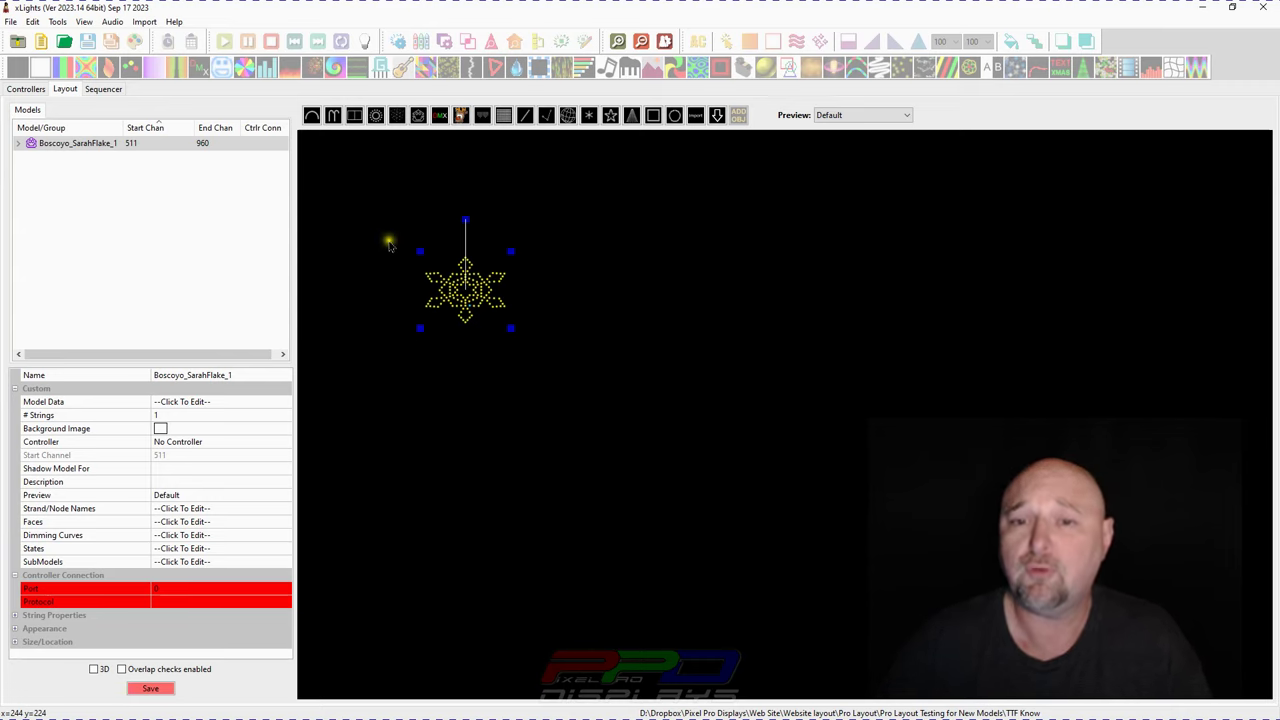
{"action": "right_click", "coordinate": [428, 299]}
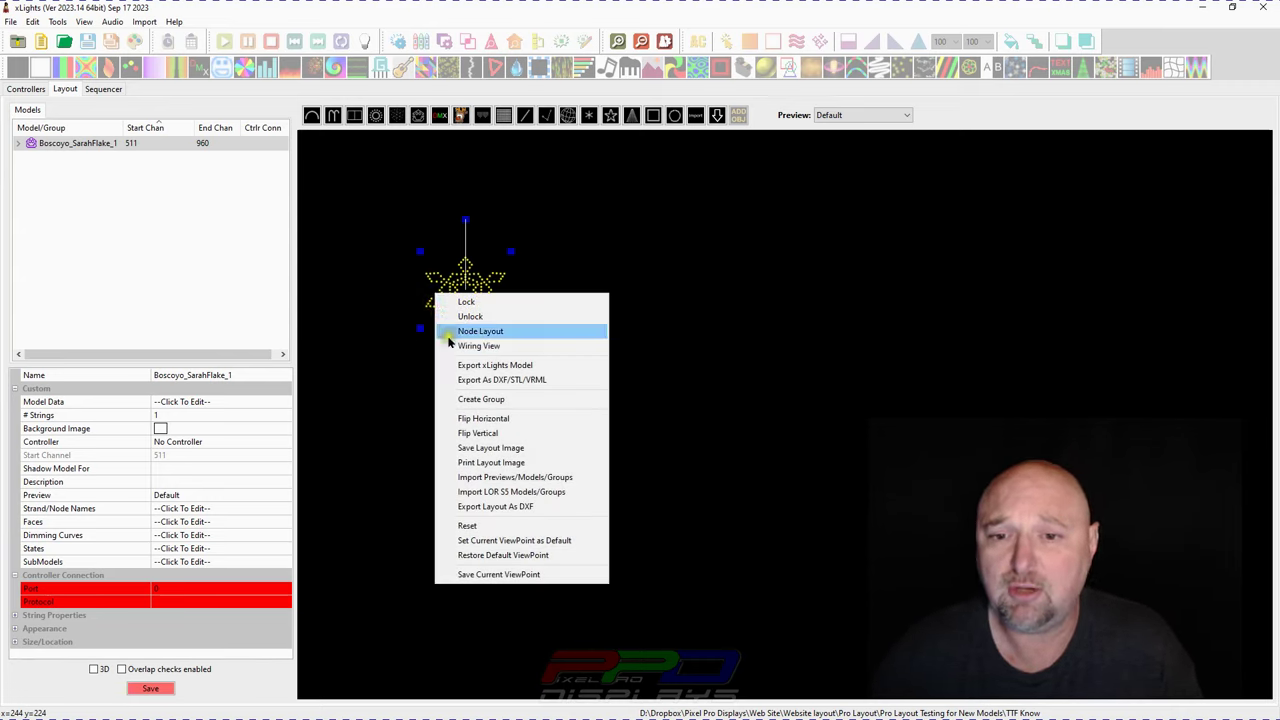
{"action": "left_click", "coordinate": [472, 399]}
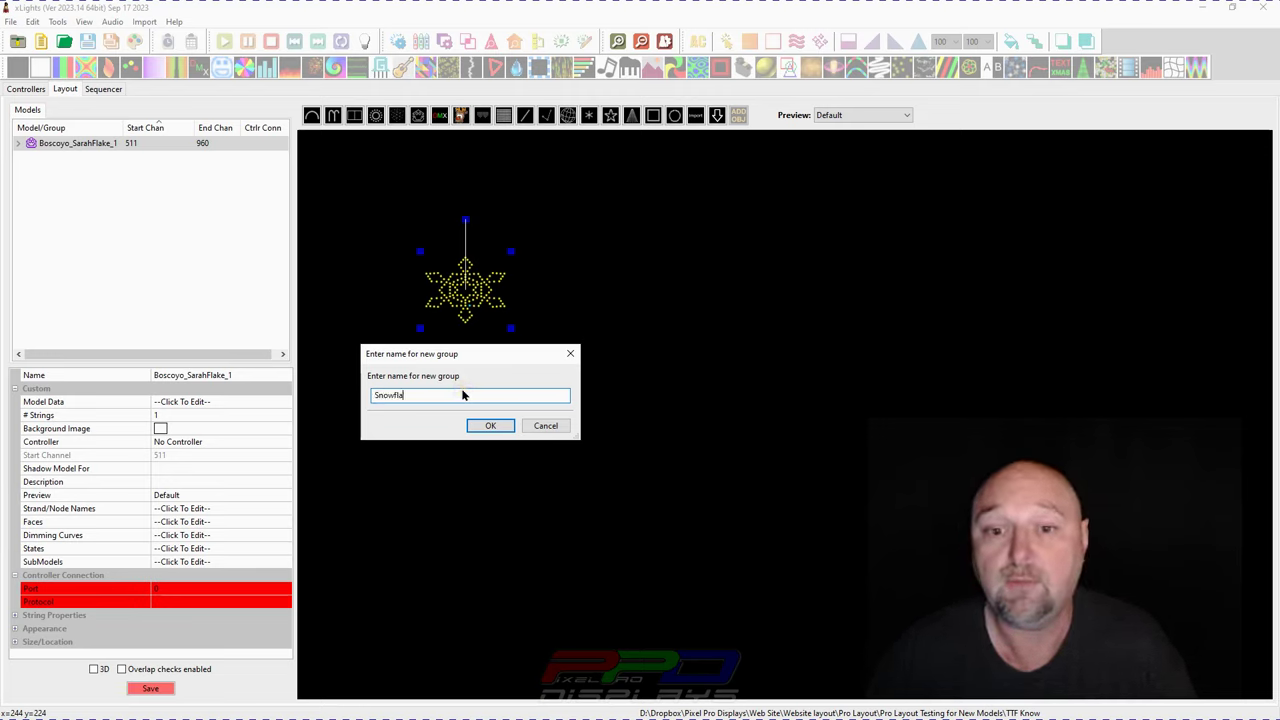
{"action": "key", "text": "Return"}
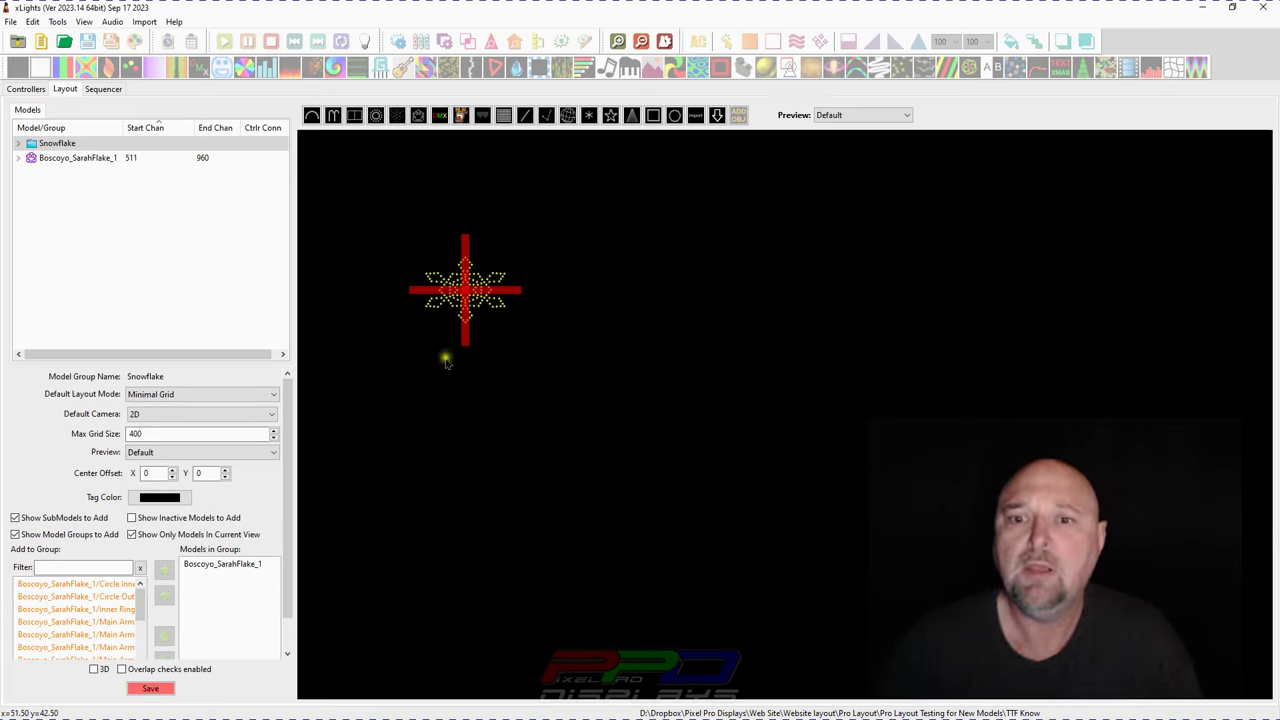
Step: Expand Boscoyo_SarahFlake_1 and group its Tips submodel as 'Snowflake Tips'
{"action": "left_click", "coordinate": [18, 160]}
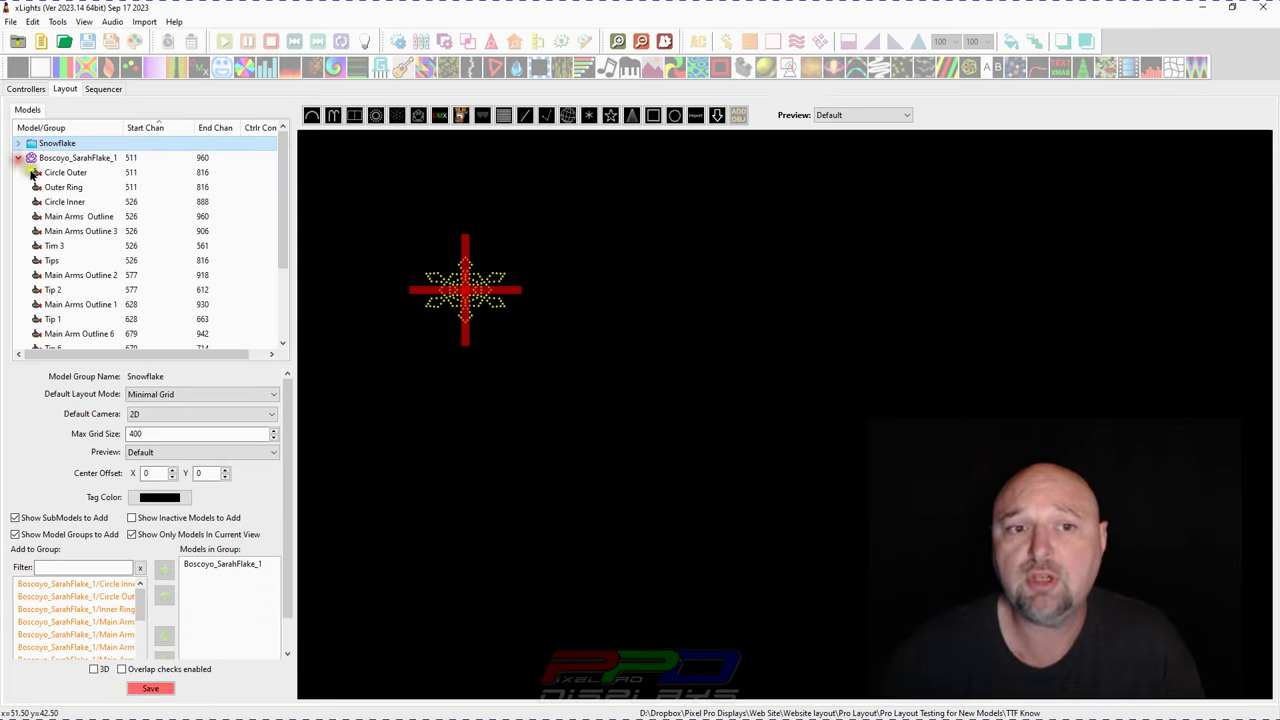
{"action": "left_click", "coordinate": [57, 174]}
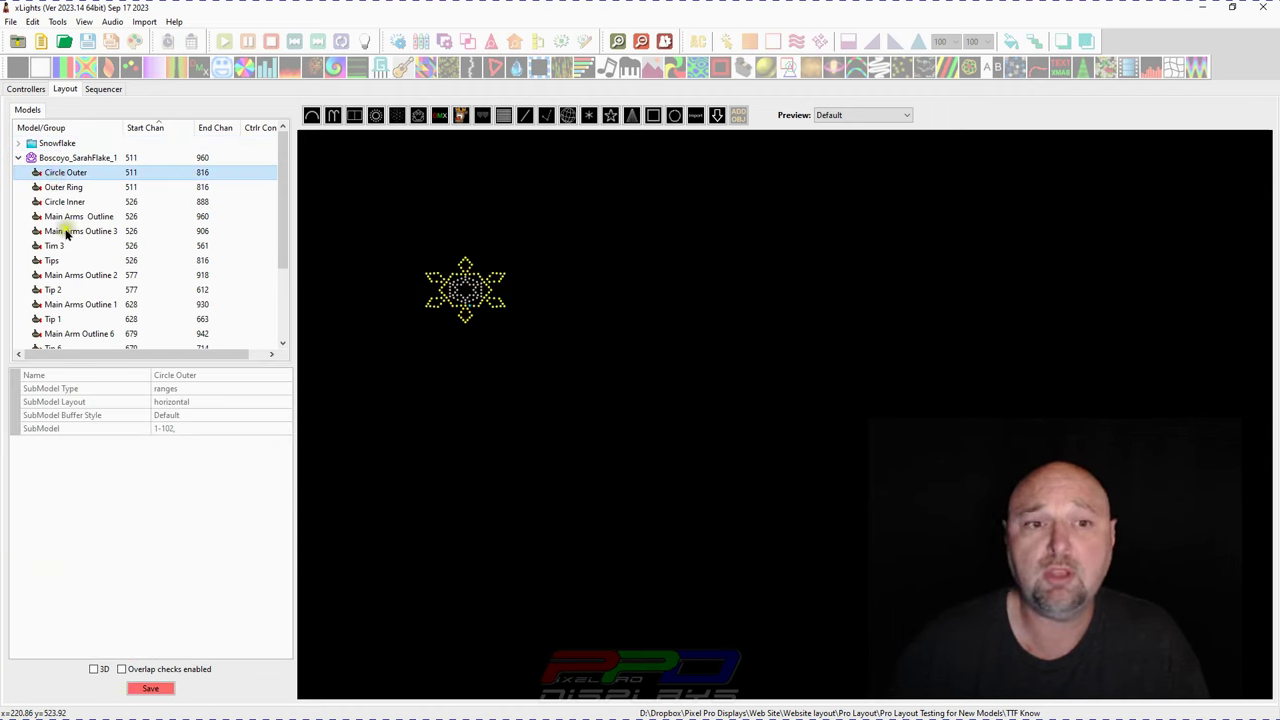
{"action": "left_click", "coordinate": [53, 261]}
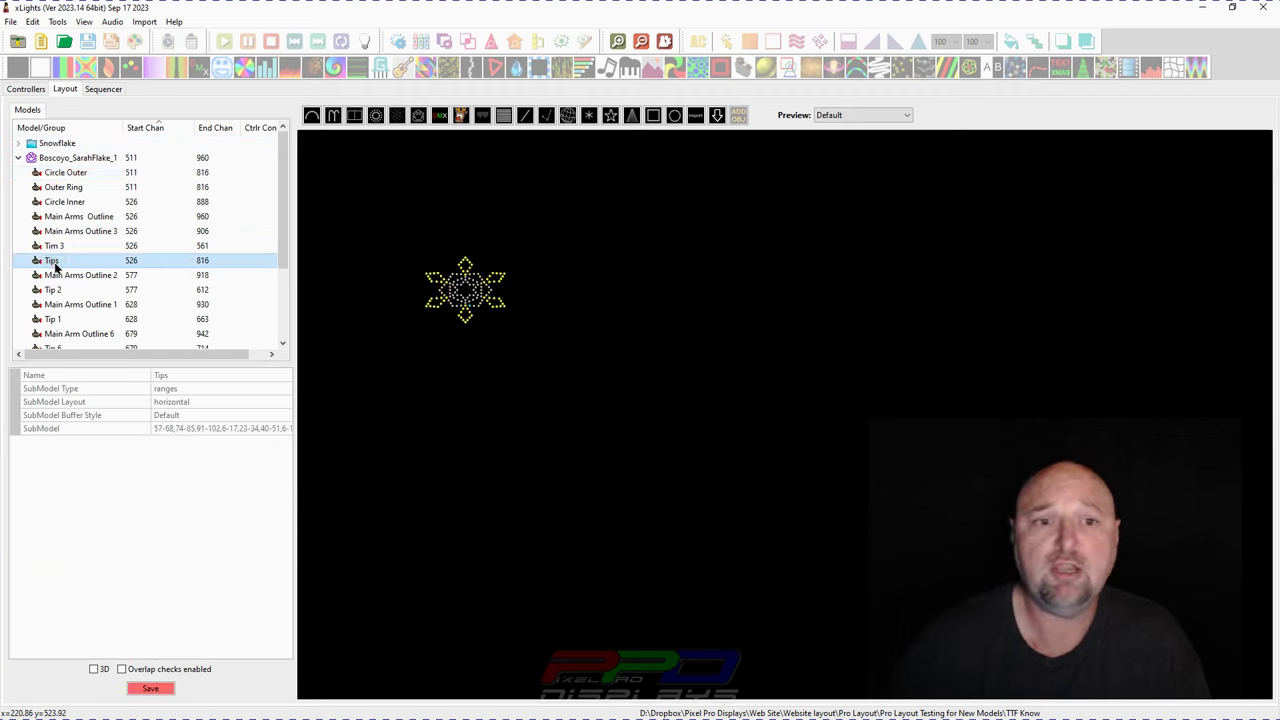
{"action": "right_click", "coordinate": [52, 261]}
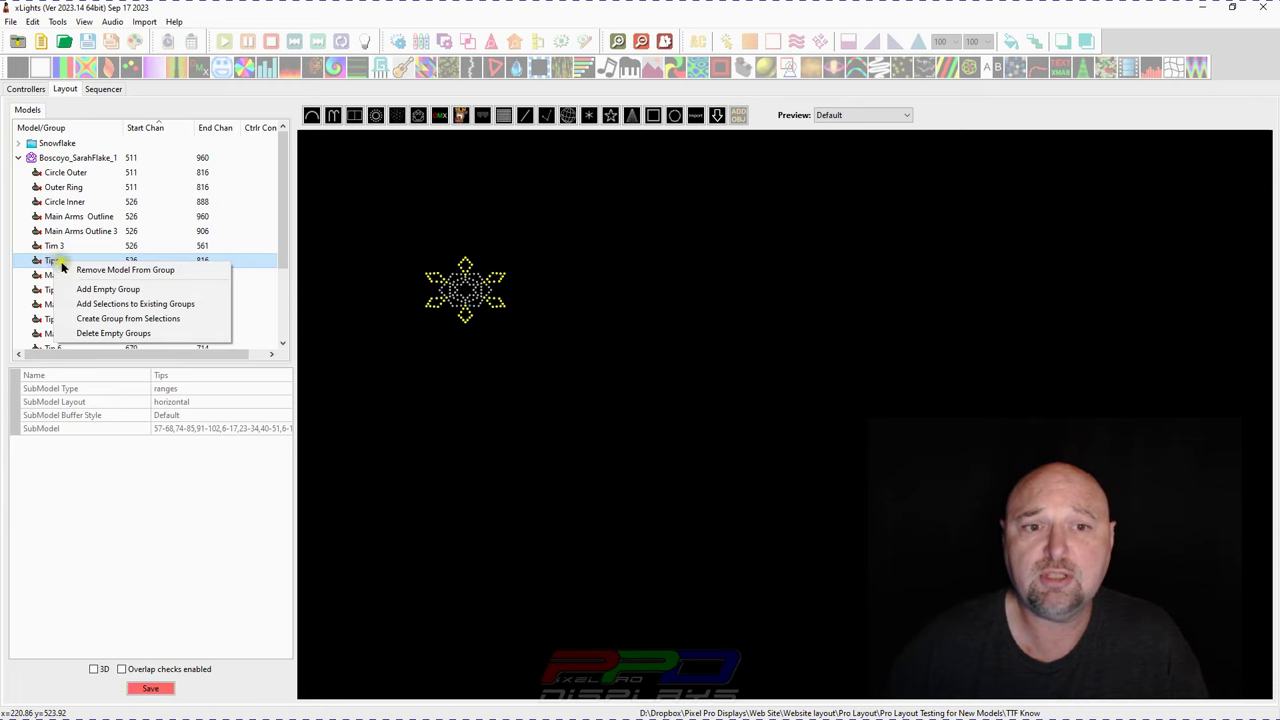
{"action": "left_click", "coordinate": [88, 318]}
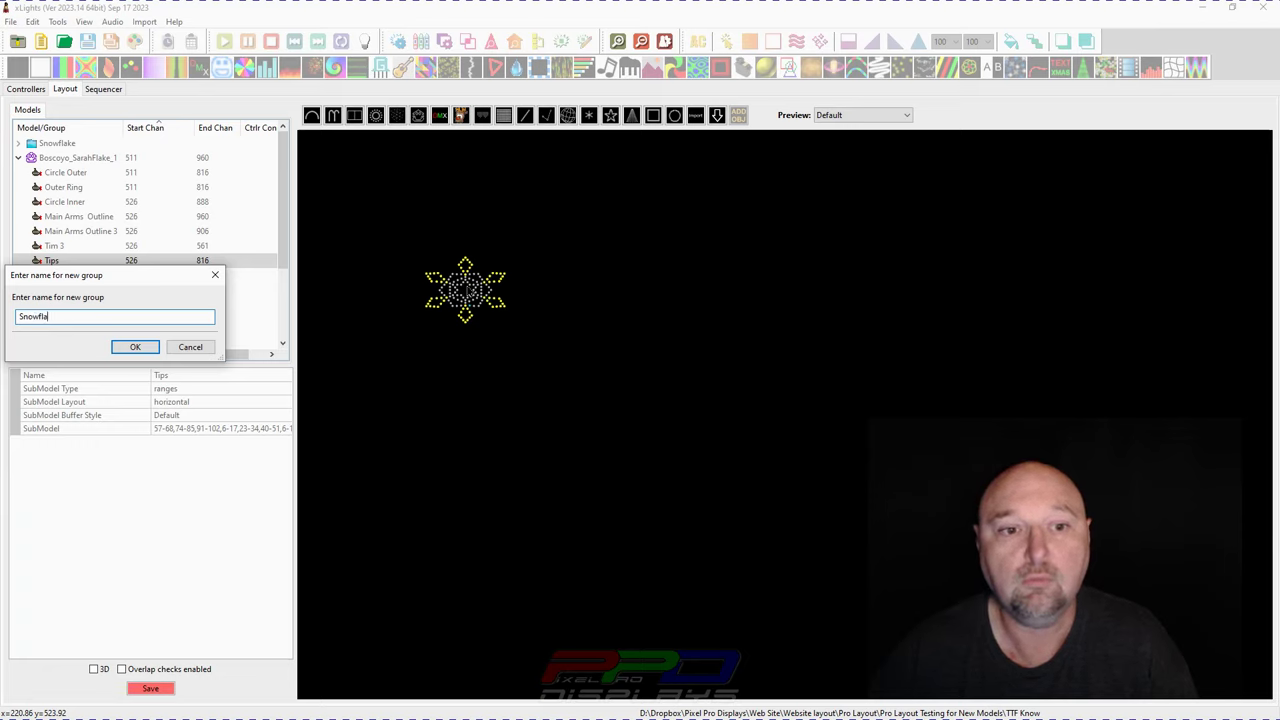
{"action": "type", "text": "Snowflake Tip"}
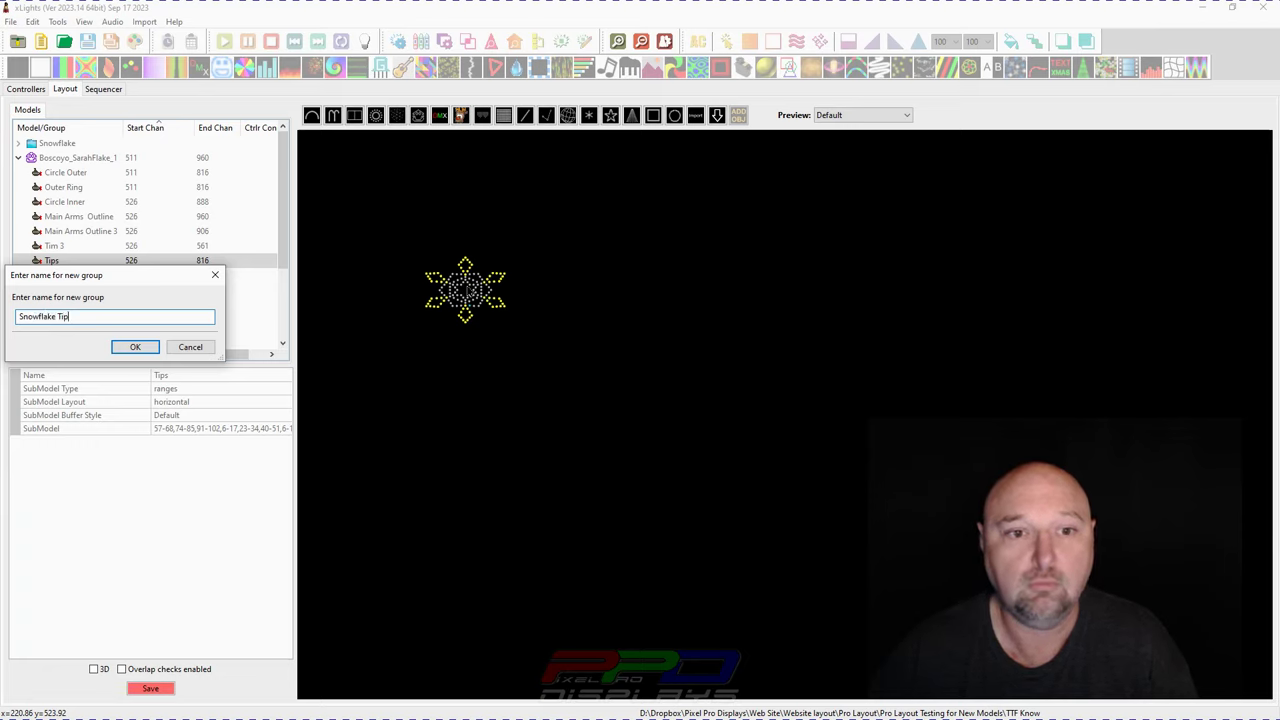
{"action": "type", "text": "s"}
{"action": "key", "text": "Return"}
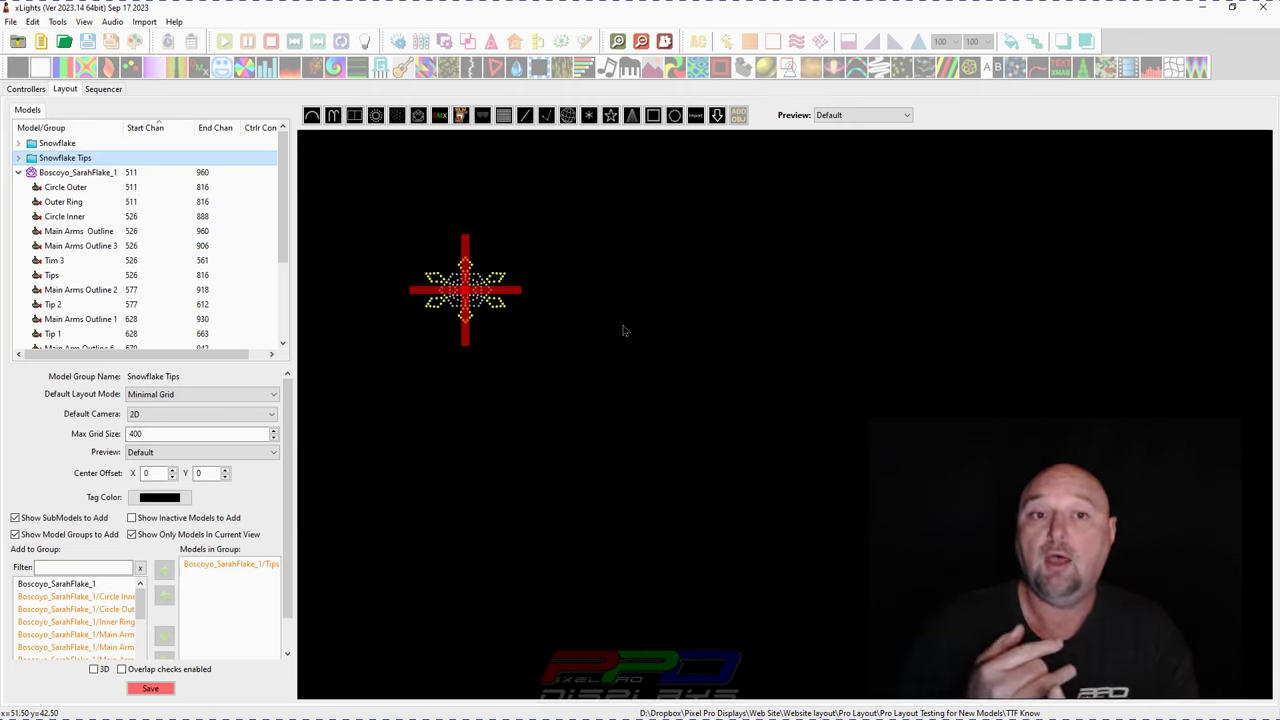
Step: Check the Snowflake and Snowflake Tips members, then select Boscoyo_SarahFlake_1 and collapse its submodels
{"action": "left_click", "coordinate": [87, 145]}
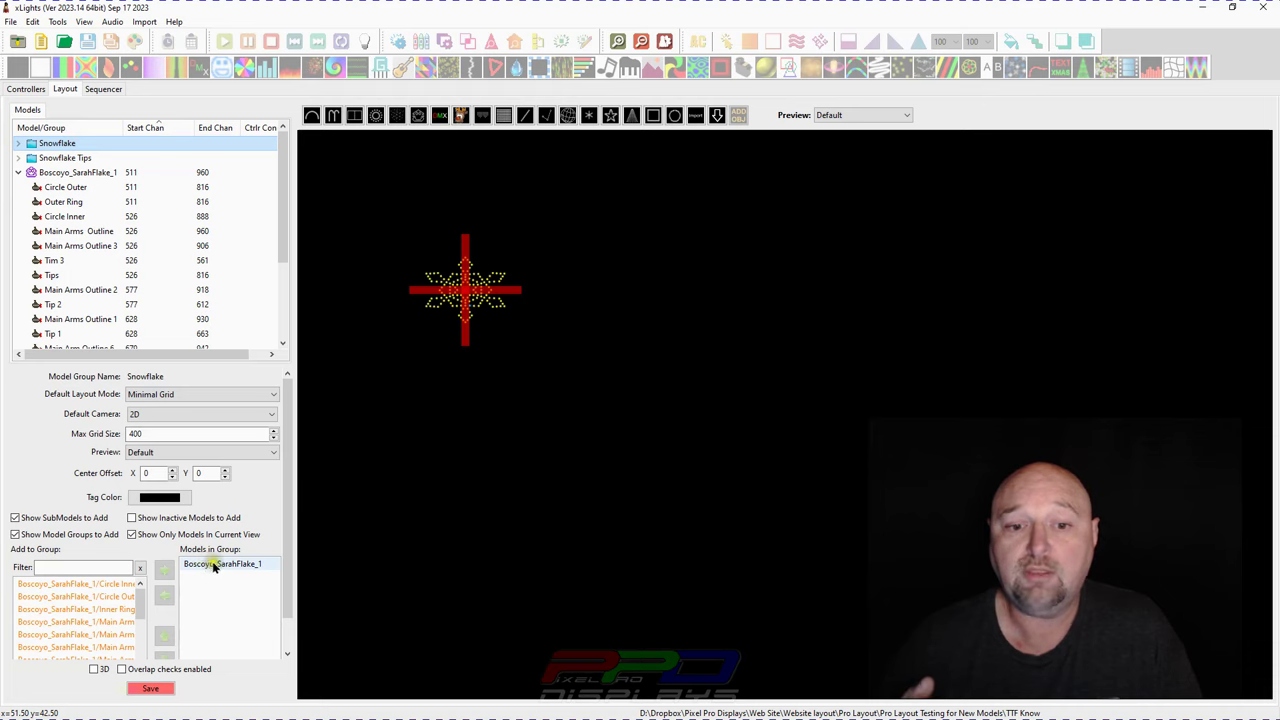
{"action": "left_click", "coordinate": [56, 157]}
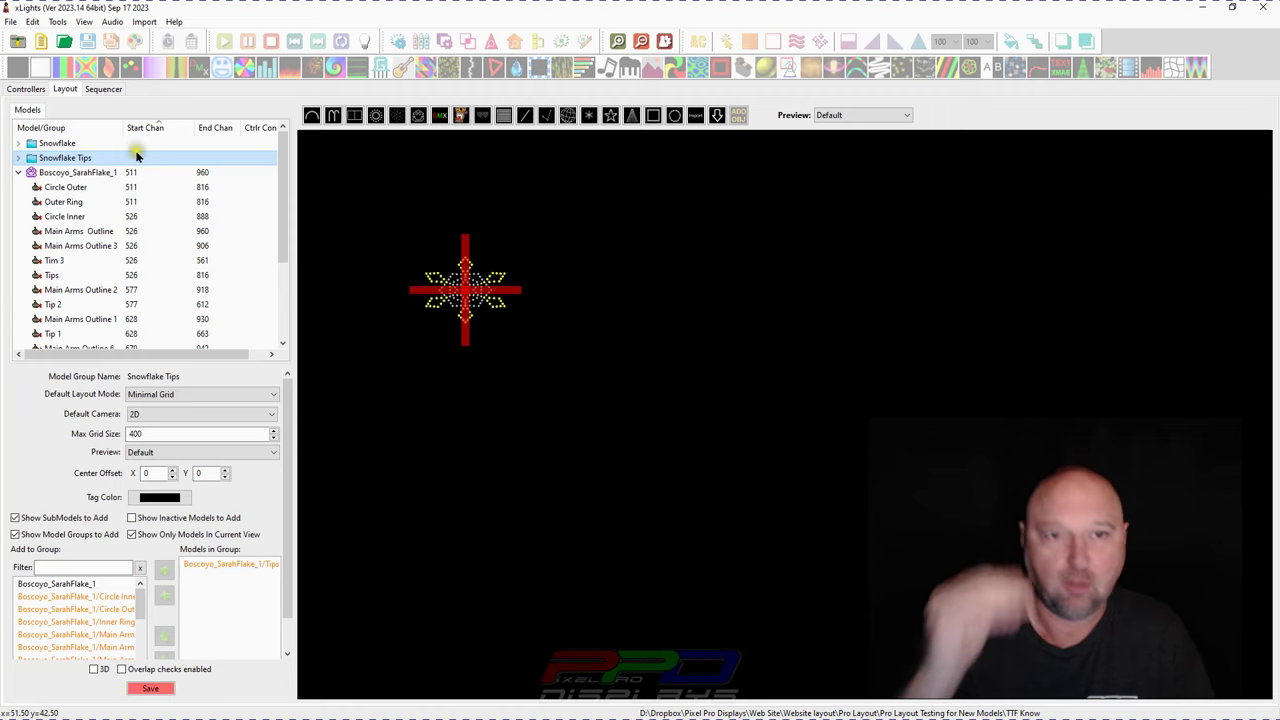
{"action": "left_click", "coordinate": [60, 145]}
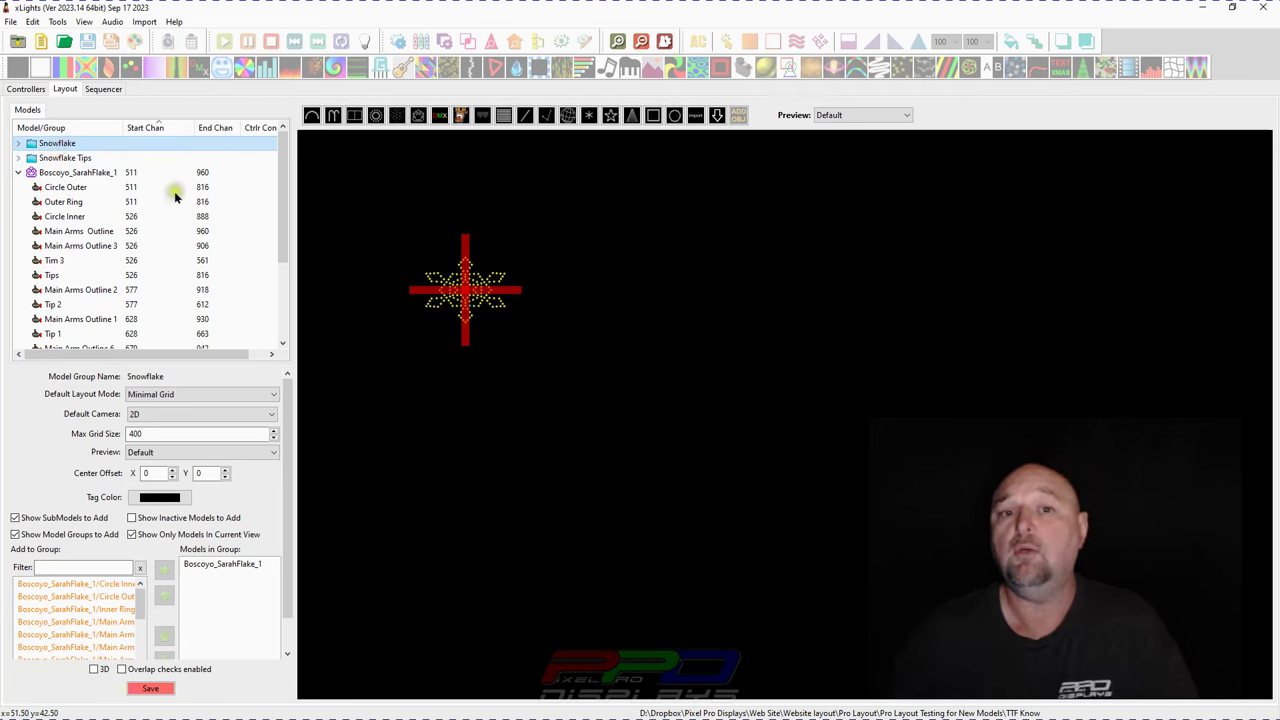
{"action": "left_click", "coordinate": [472, 305]}
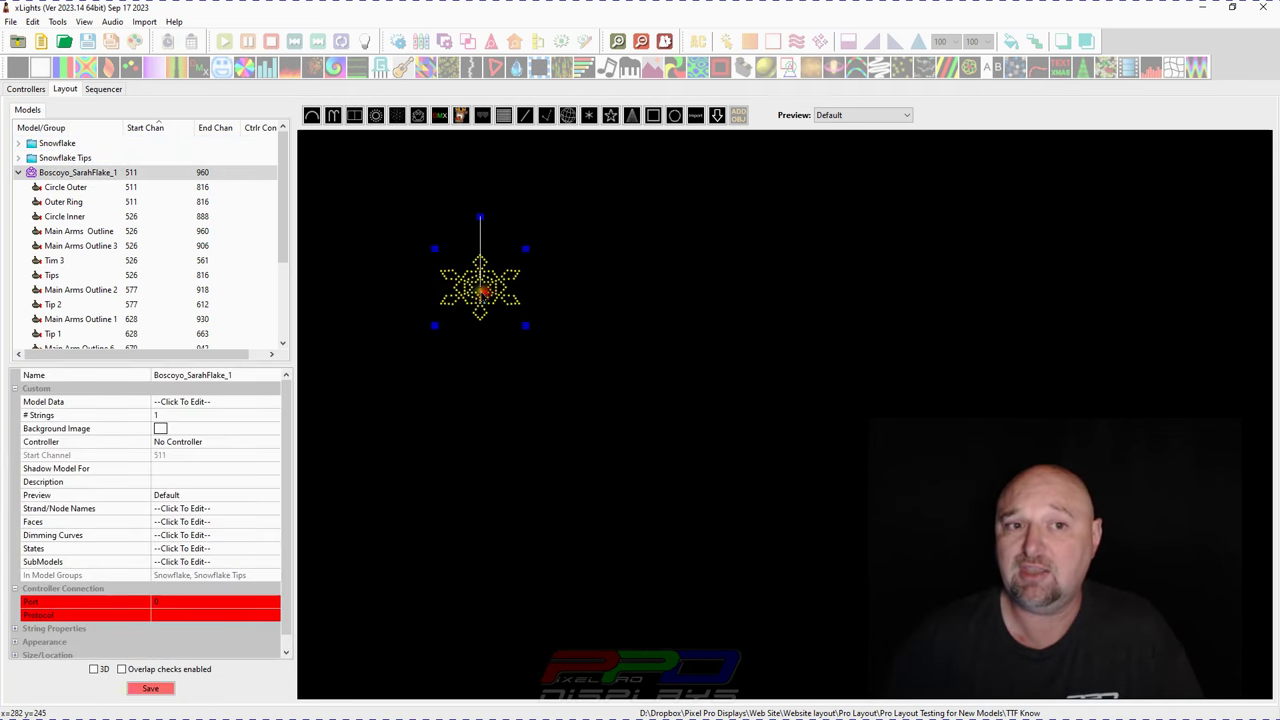
{"action": "left_click", "coordinate": [36, 174]}
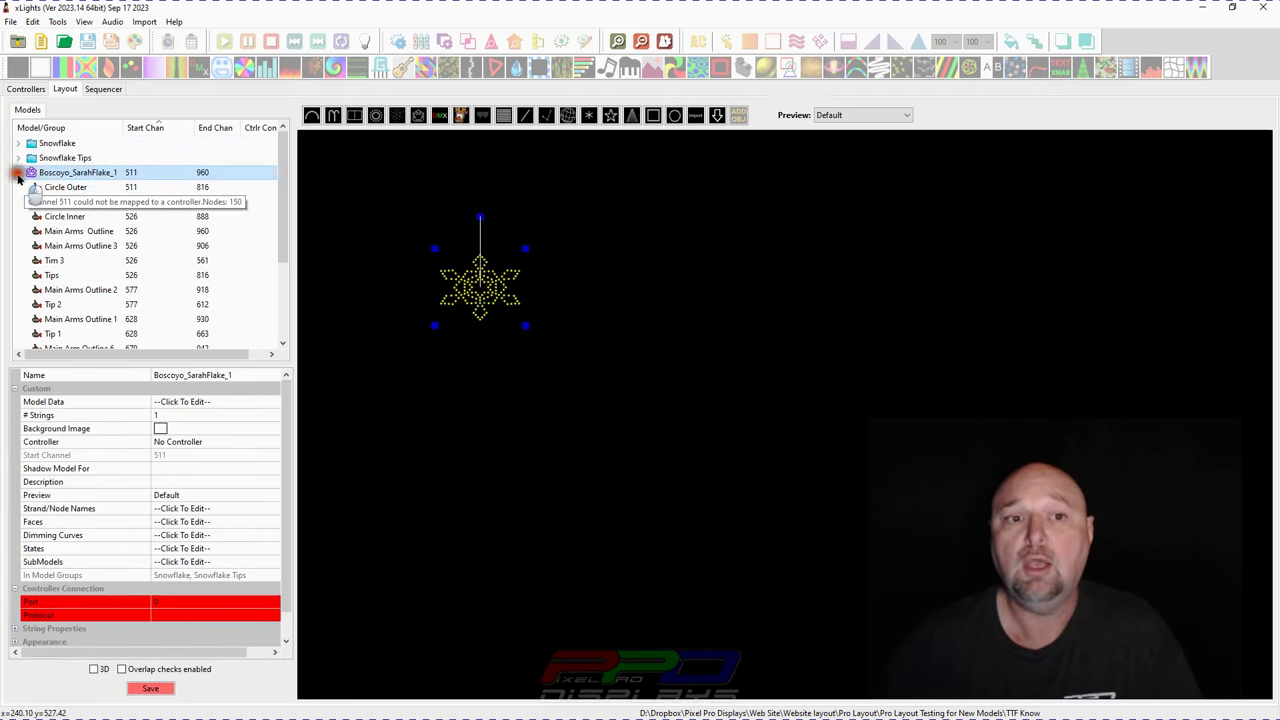
{"action": "left_click", "coordinate": [17, 173]}
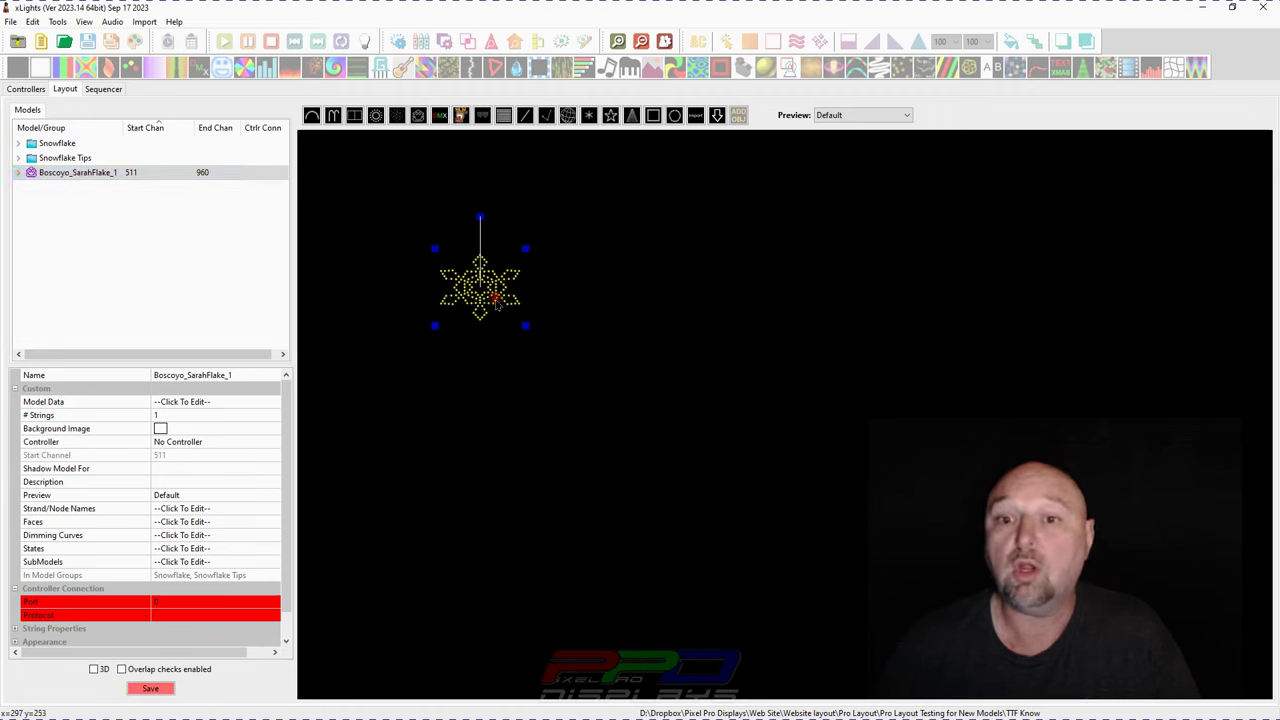
Step: Export the snowflake model as Boscoyo_SarahFlake_1.xmodel
{"action": "right_click", "coordinate": [497, 303]}
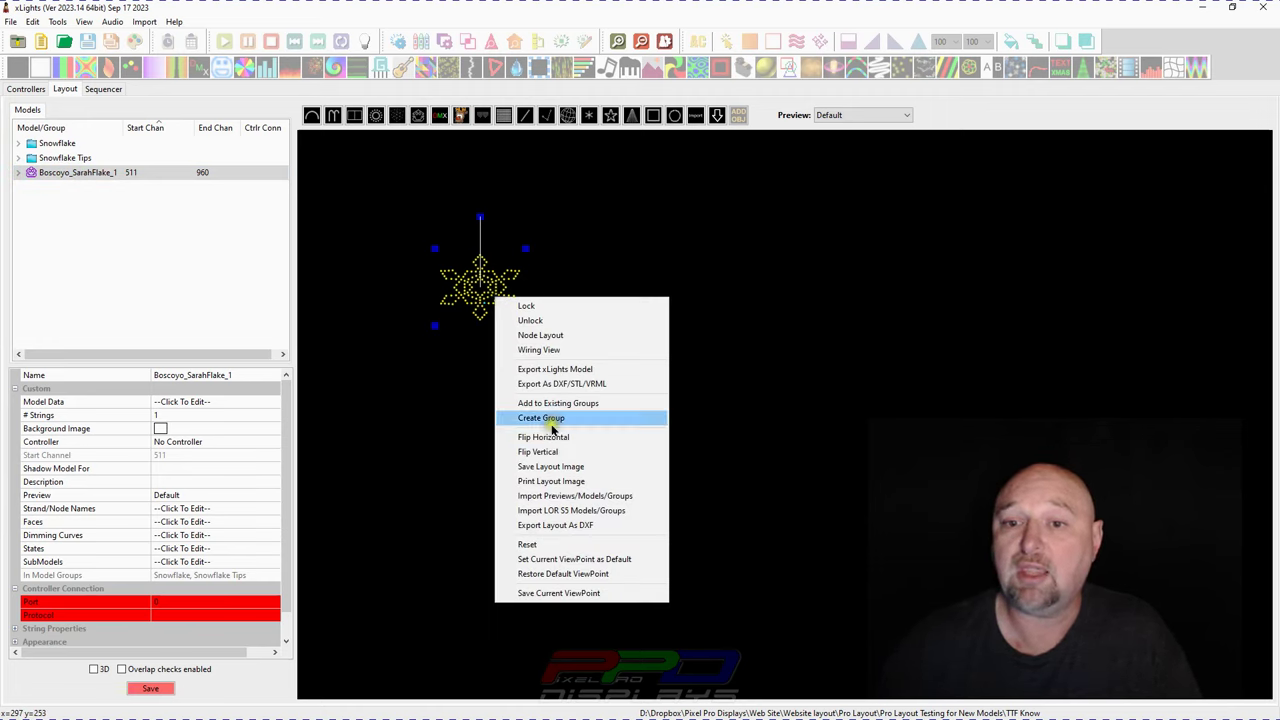
{"action": "left_click", "coordinate": [541, 370]}
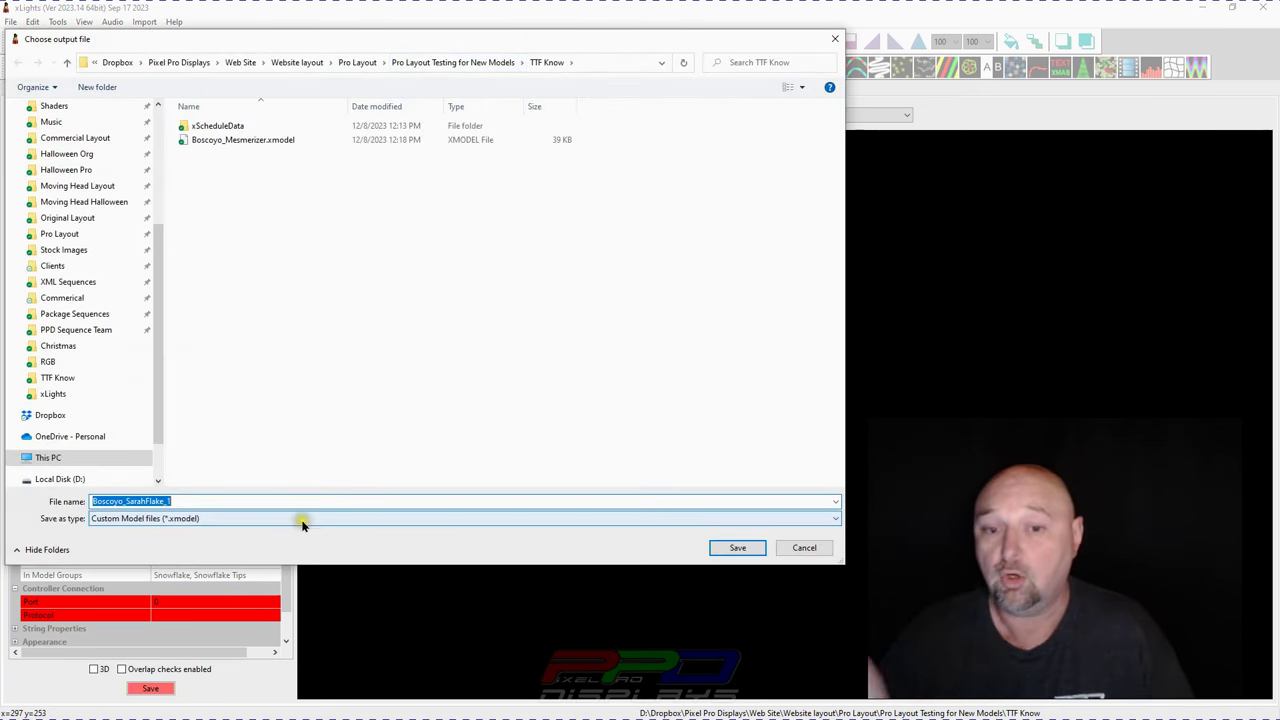
{"action": "left_click", "coordinate": [404, 502]}
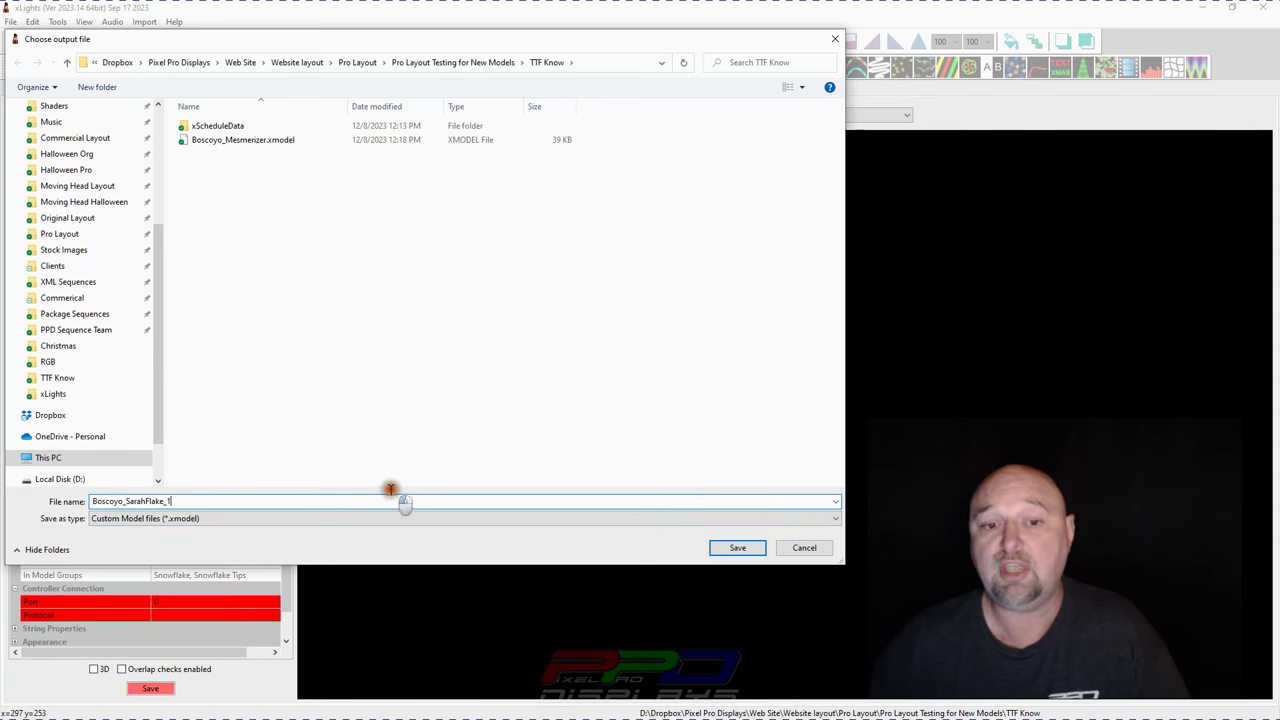
{"action": "left_click", "coordinate": [752, 552]}
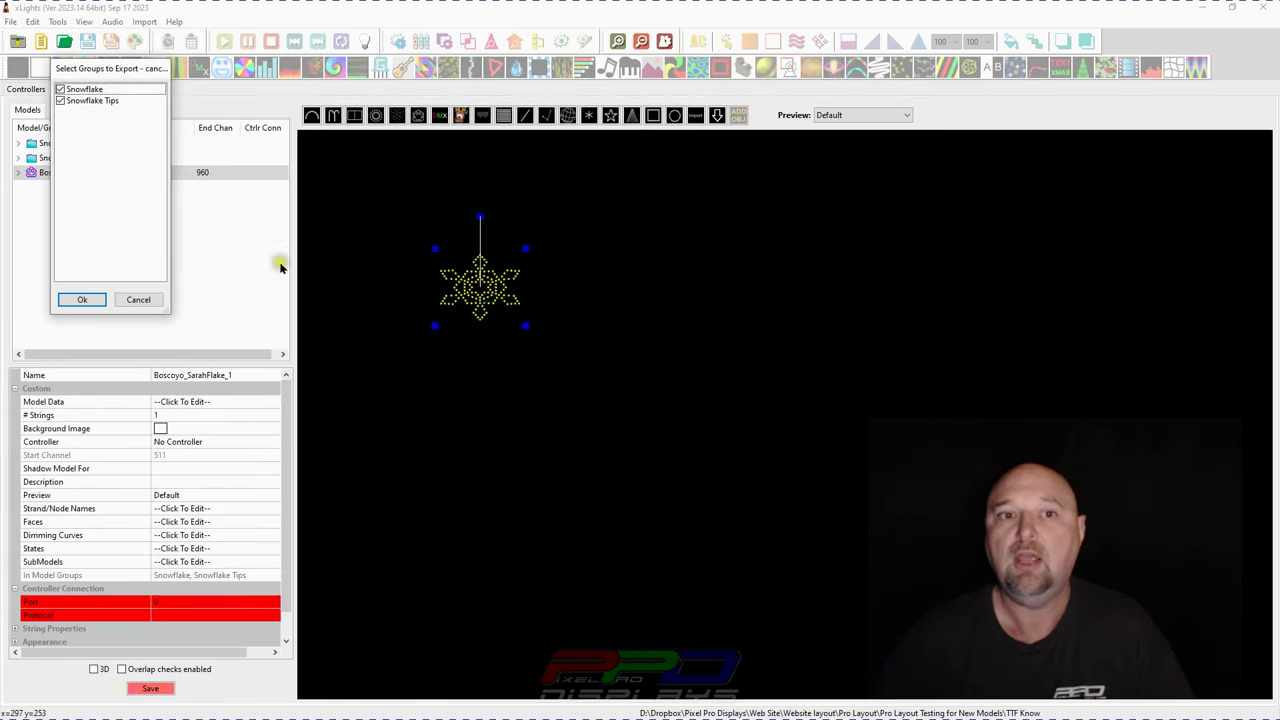
Step: Include the Snowflake and Snowflake Tips groups in the export, then nudge the model up-left
{"action": "left_click_drag", "start_coordinate": [87, 63], "coordinate": [337, 55]}
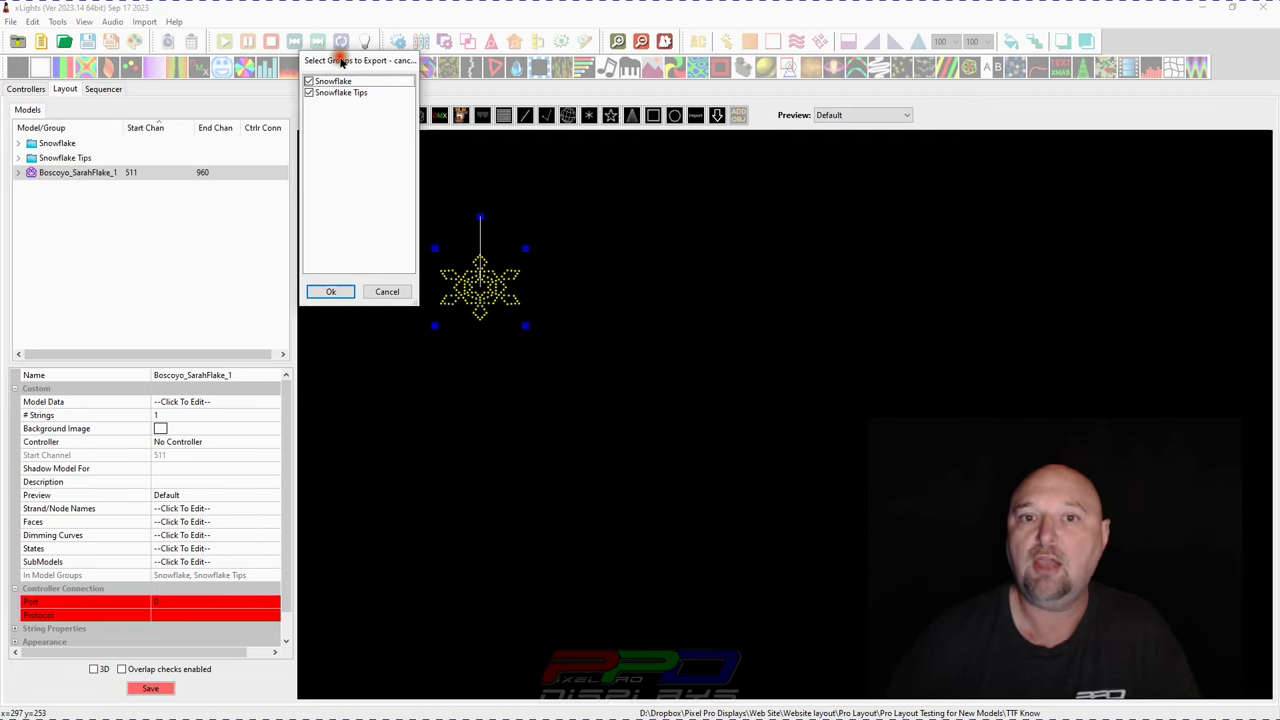
{"action": "left_click_drag", "start_coordinate": [421, 70], "coordinate": [607, 72]}
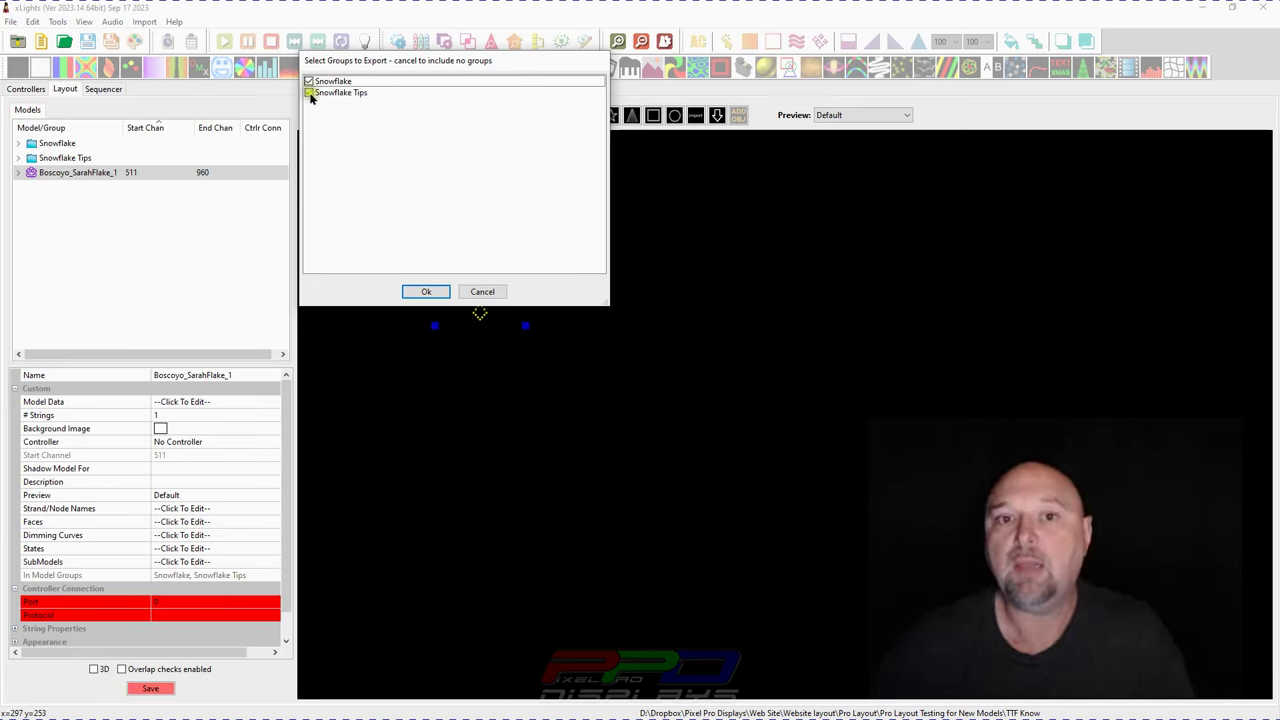
{"action": "left_click", "coordinate": [424, 291]}
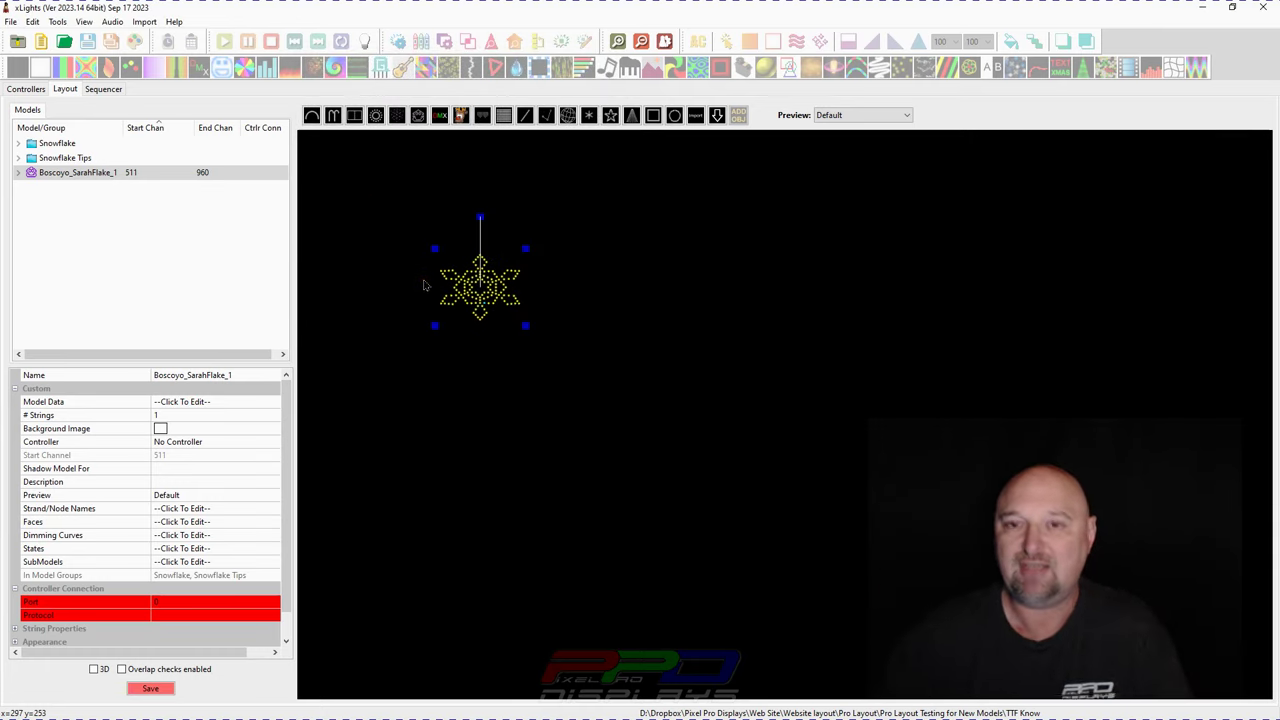
{"action": "left_click_drag", "start_coordinate": [480, 295], "coordinate": [458, 290]}
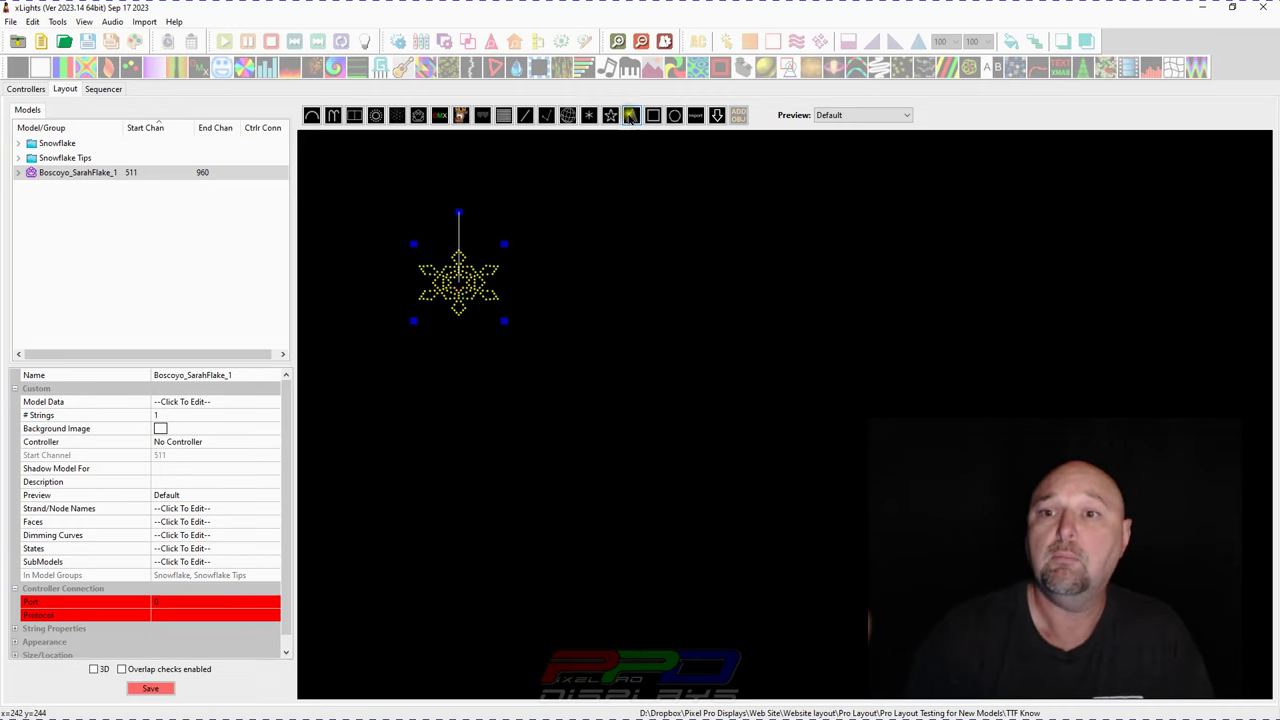
{"action": "left_click", "coordinate": [614, 253]}
Step: Import Boscoyo_SarahFlake_1.xmodel beside the first snowflake and add it to the existing groups
{"action": "left_click_drag", "start_coordinate": [526, 210], "coordinate": [588, 305]}
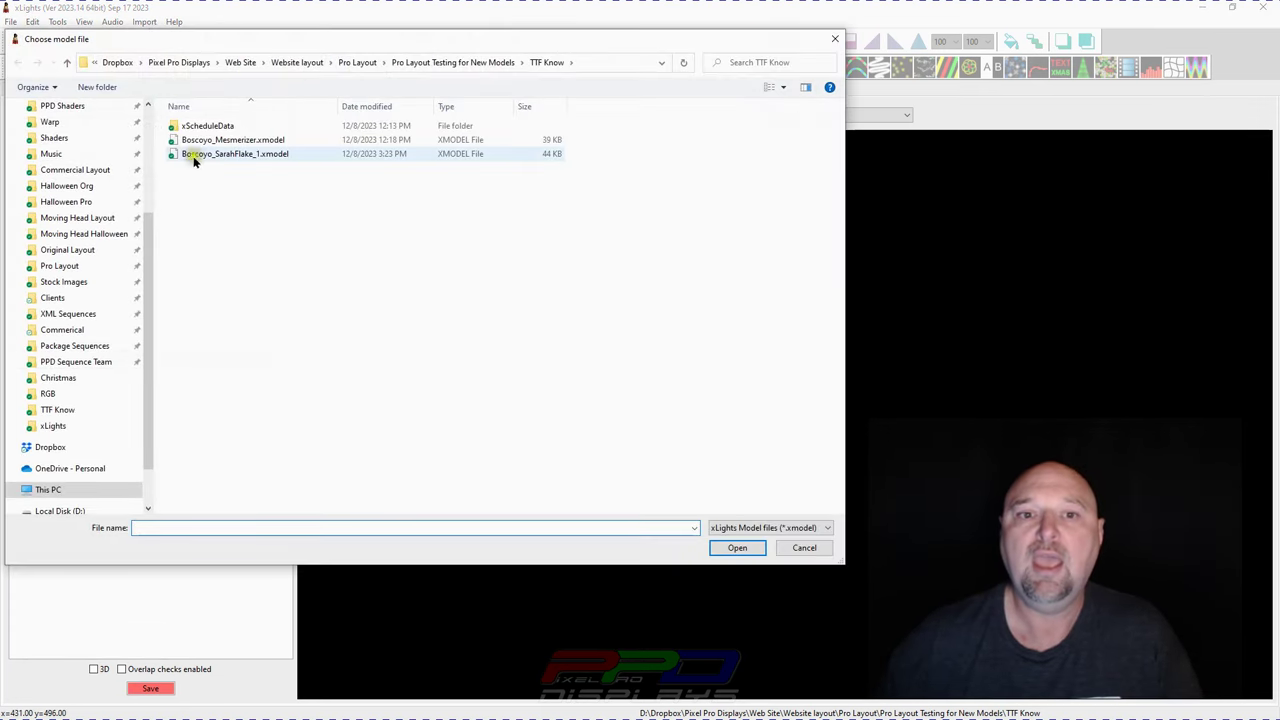
{"action": "left_click", "coordinate": [220, 153]}
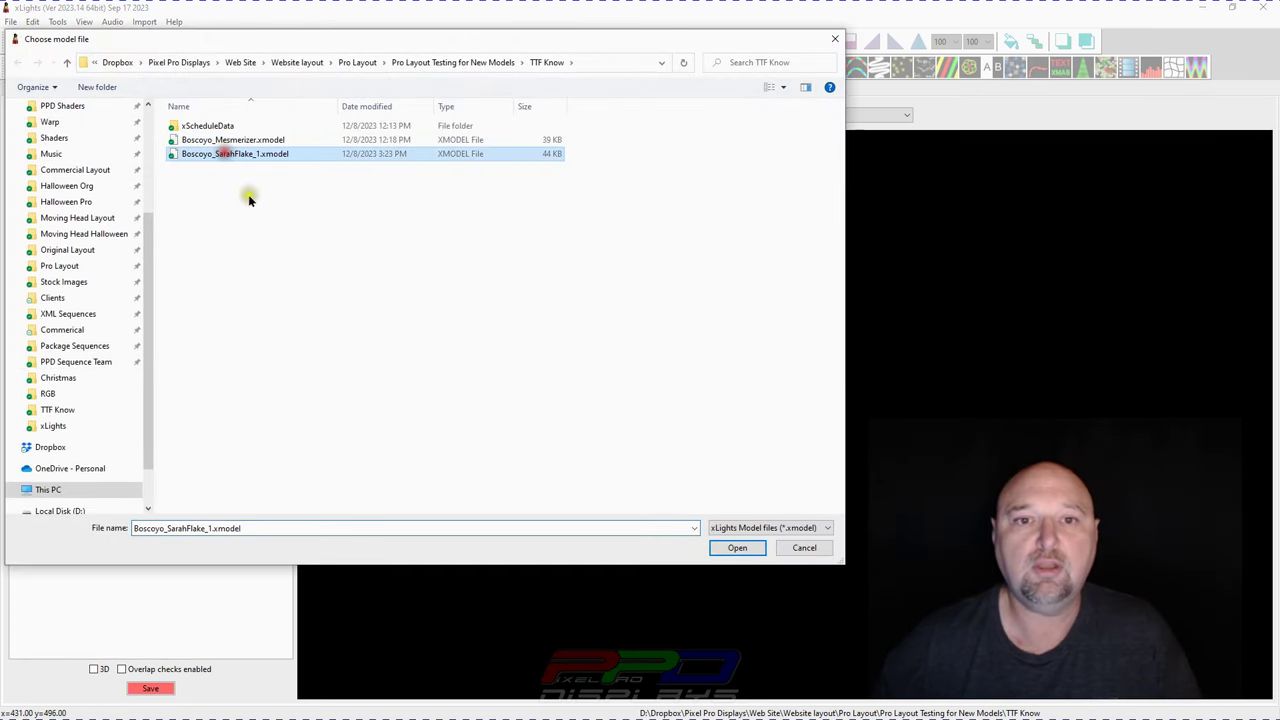
{"action": "left_click", "coordinate": [733, 551]}
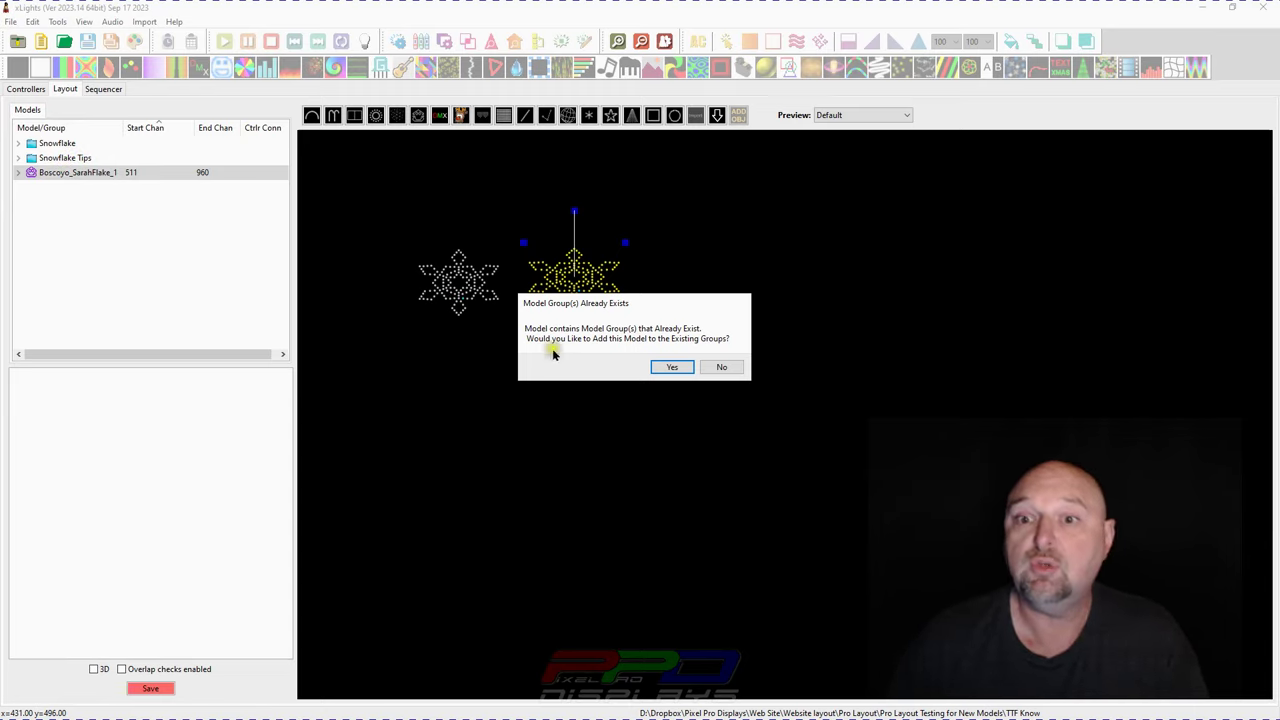
{"action": "left_click", "coordinate": [670, 367]}
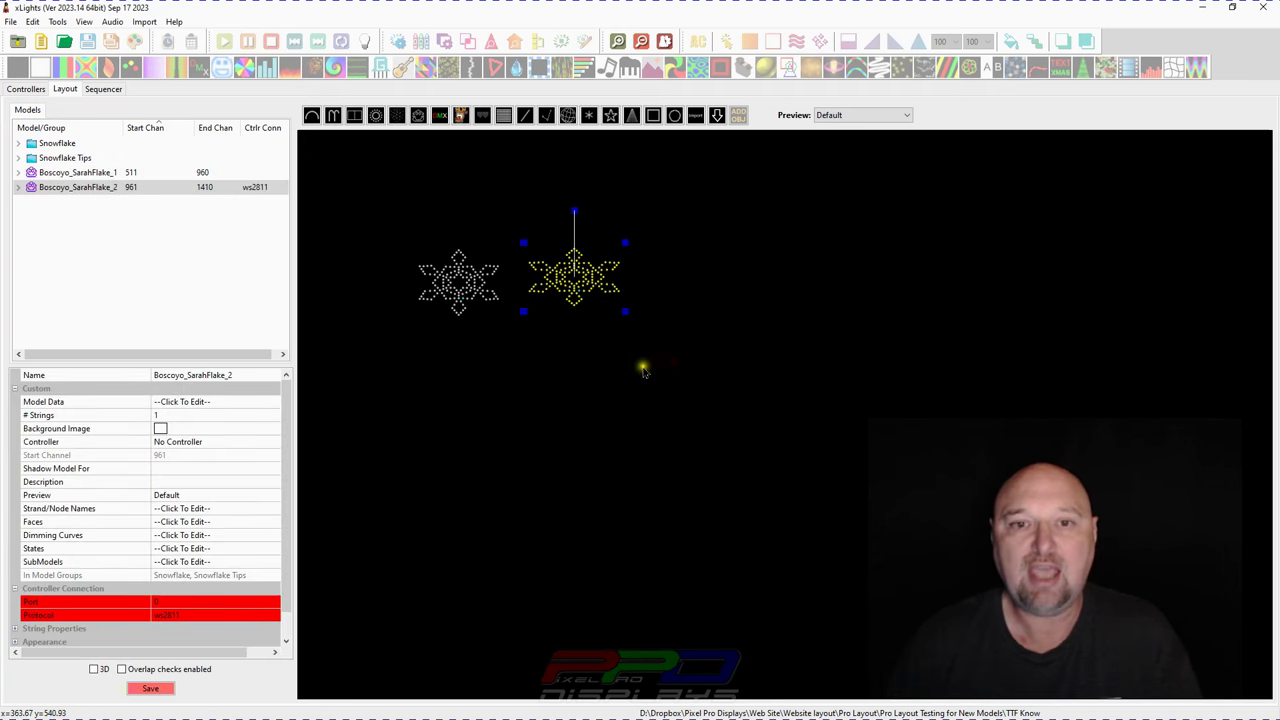
{"action": "left_click", "coordinate": [46, 147]}
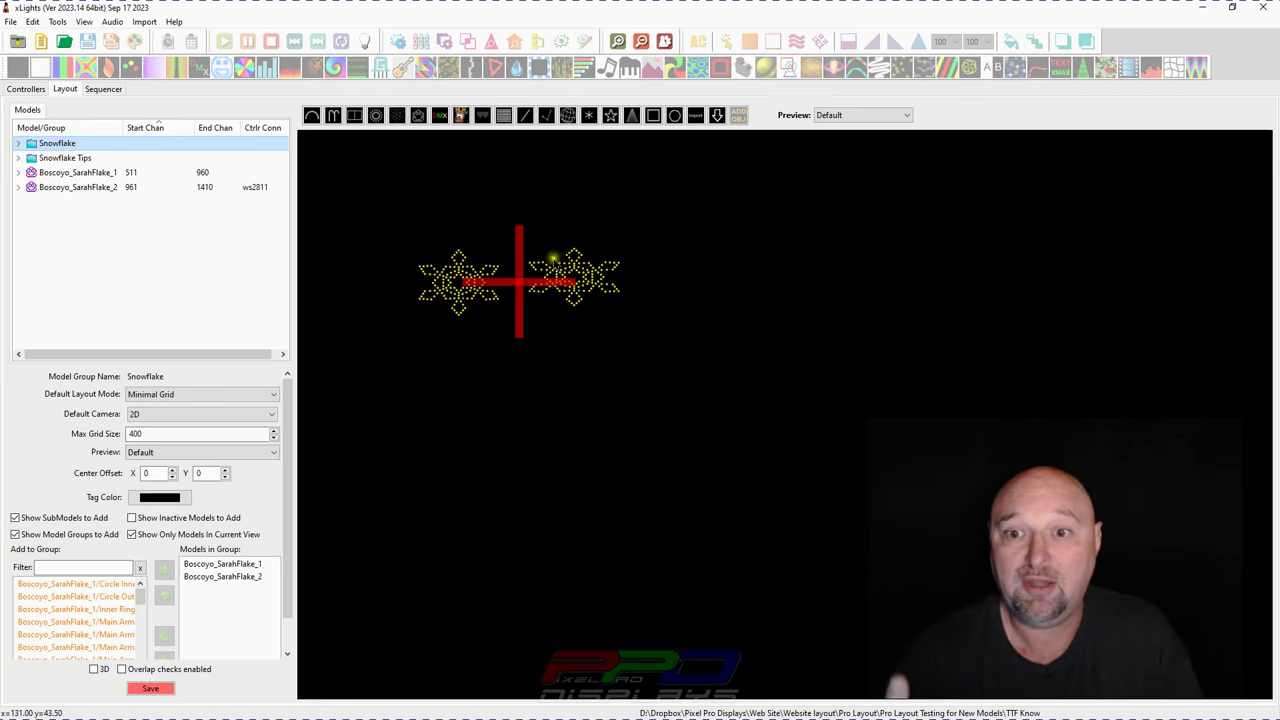
{"action": "left_click", "coordinate": [72, 158]}
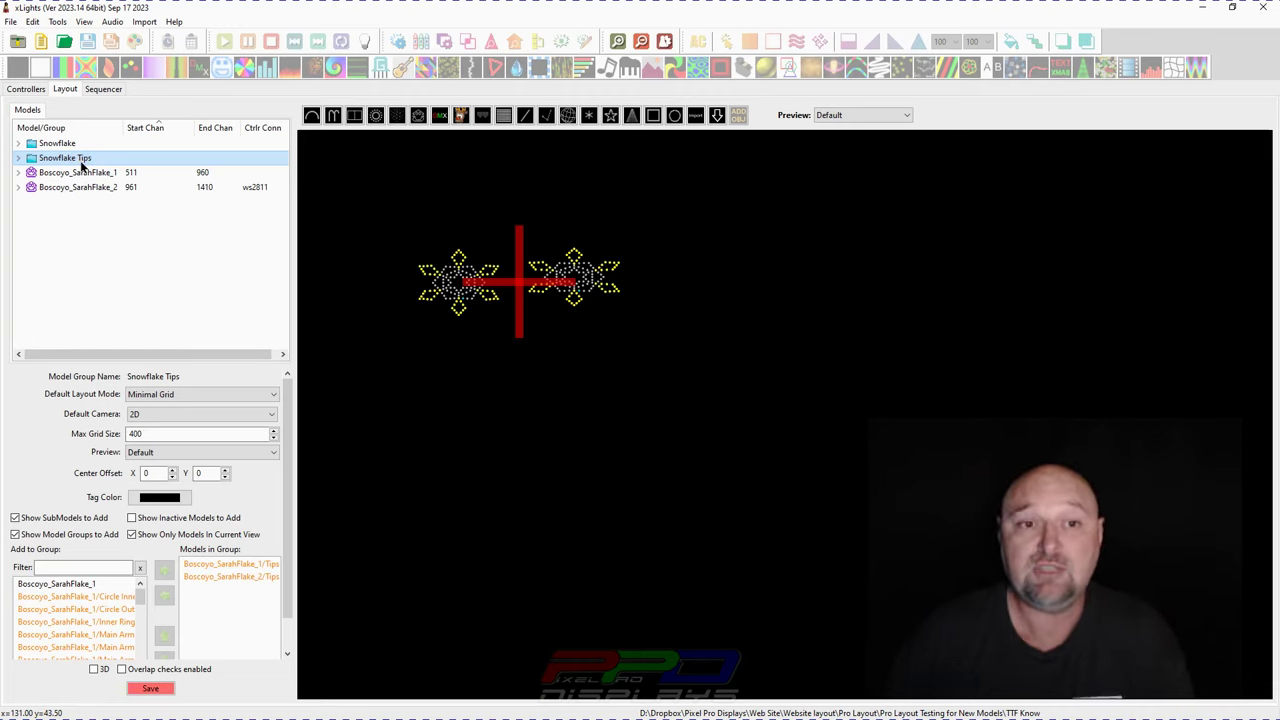
{"action": "left_click", "coordinate": [92, 159]}
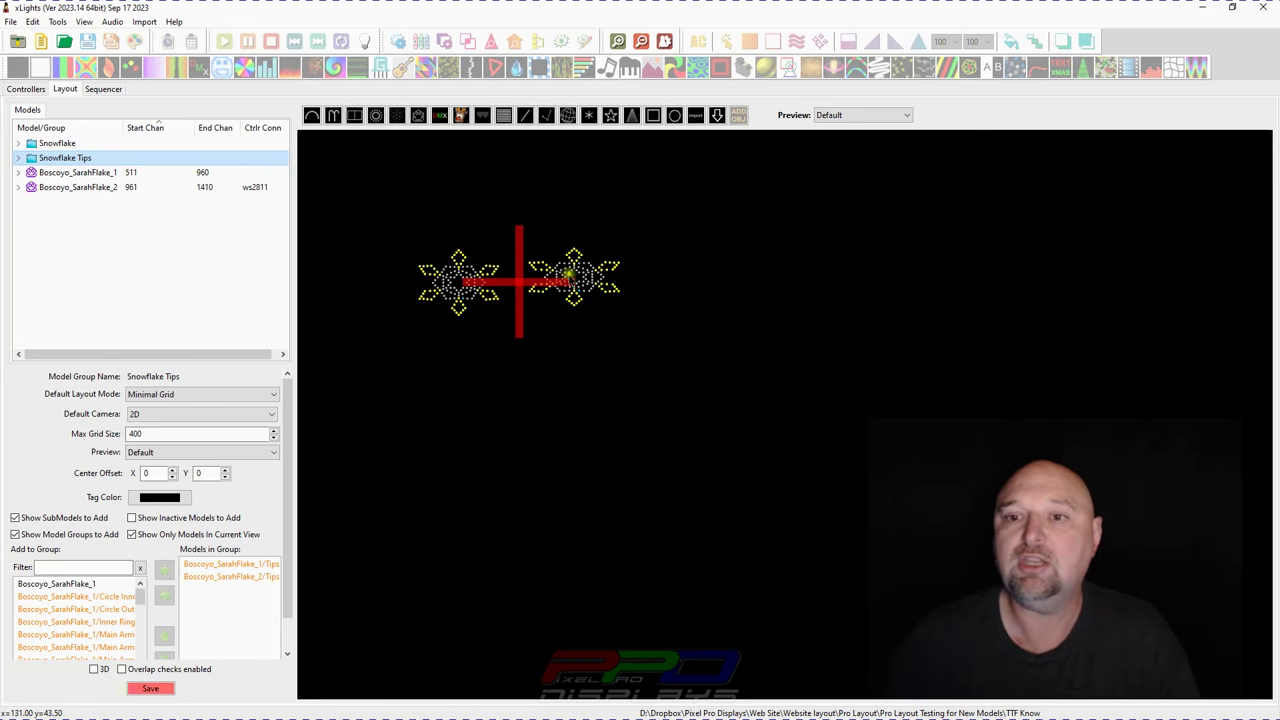
{"action": "left_click", "coordinate": [571, 273]}
{"action": "left_click", "coordinate": [675, 116]}
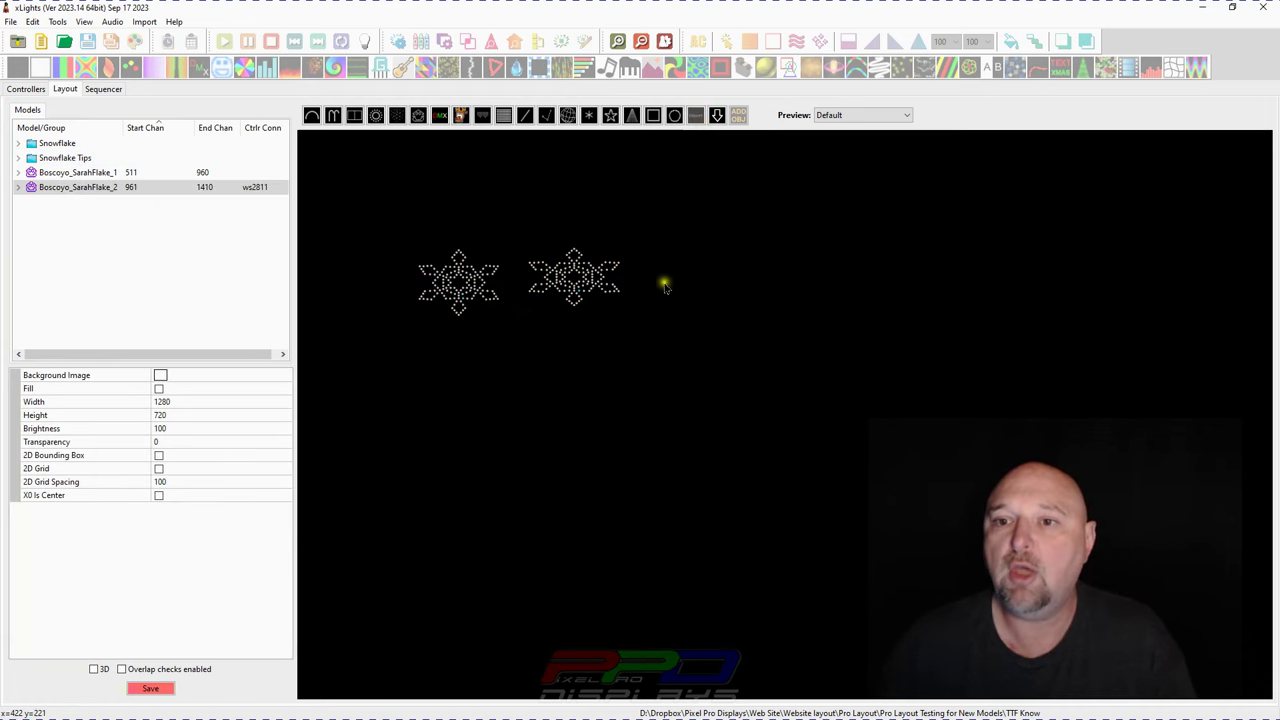
{"action": "left_click_drag", "start_coordinate": [664, 286], "coordinate": [771, 326]}
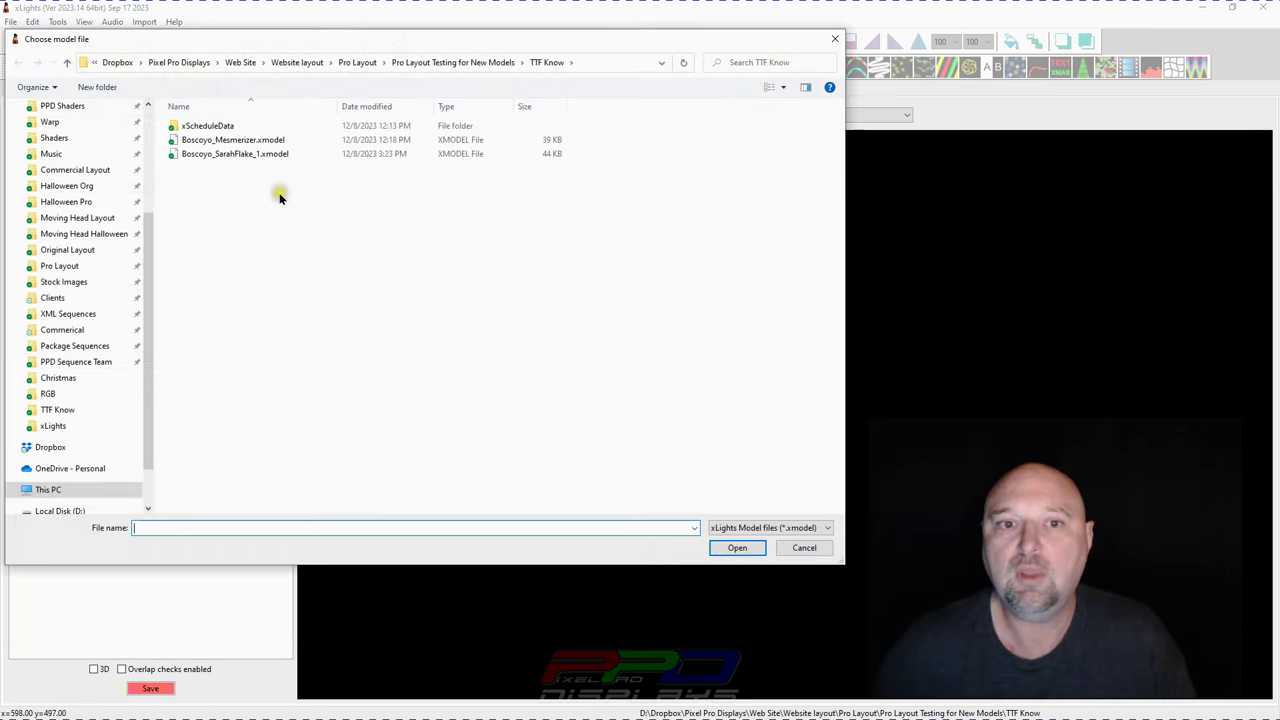
Step: Import Boscoyo_SarahFlake_1.xmodel again into the existing groups and verify the Snowflake group lists three models
{"action": "left_click", "coordinate": [200, 155]}
{"action": "left_click", "coordinate": [737, 548]}
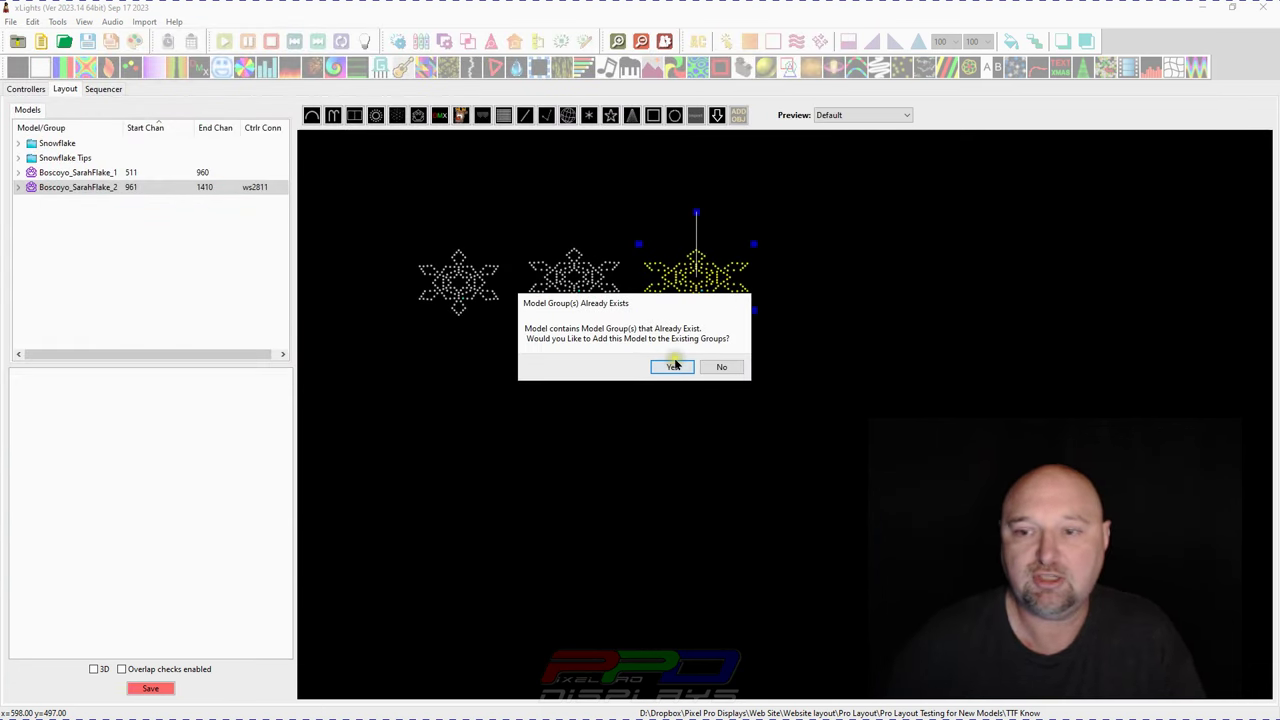
{"action": "left_click", "coordinate": [672, 366]}
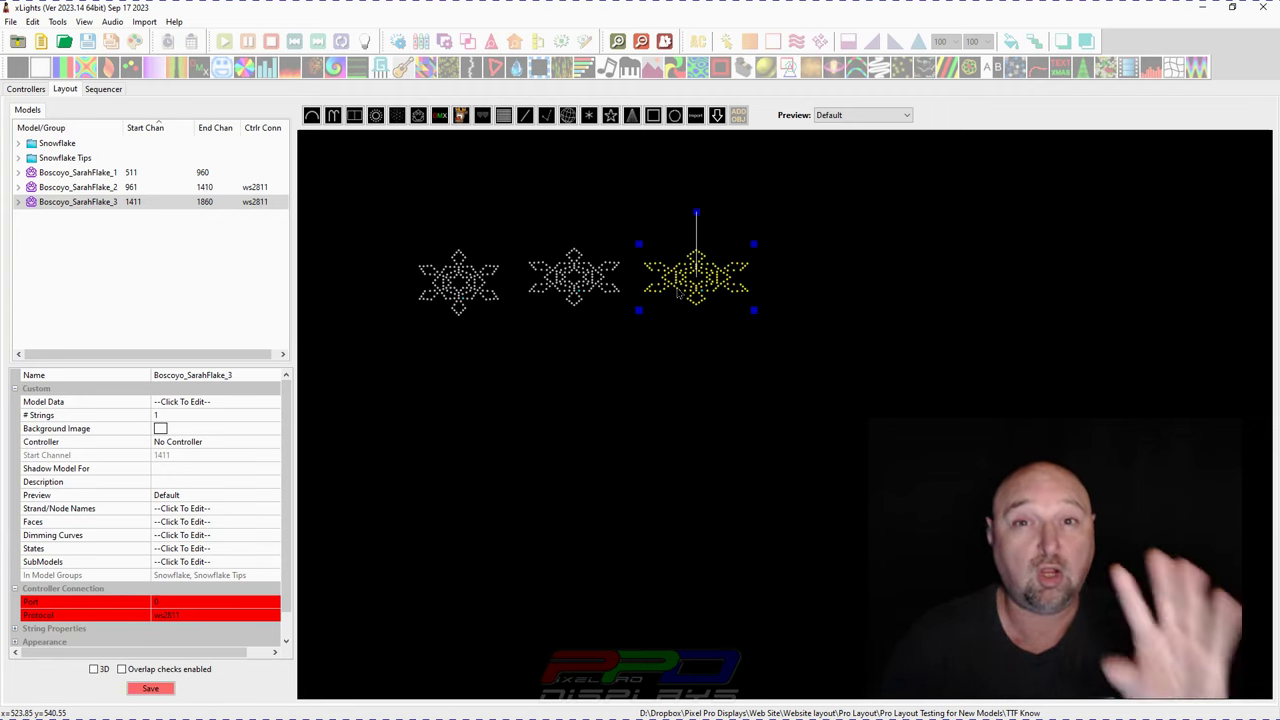
{"action": "left_click", "coordinate": [38, 146]}
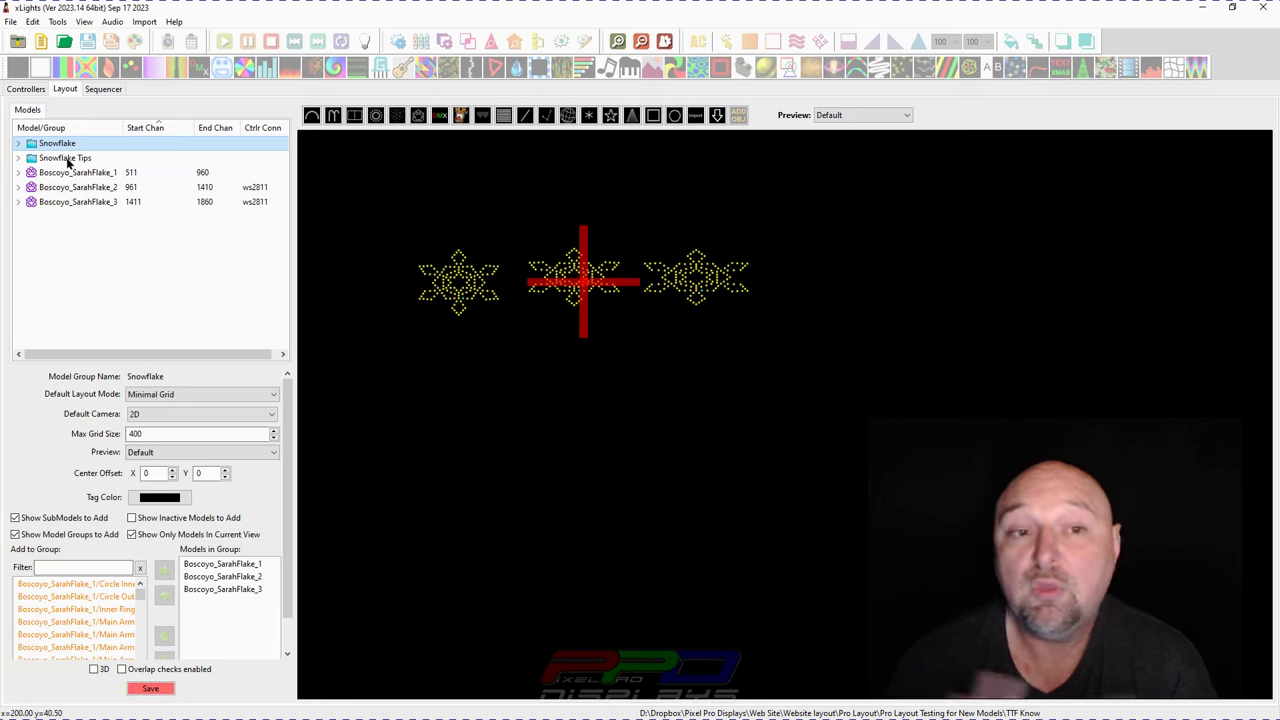
Step: Expand Boscoyo_SarahFlake_1 and _2 to show submodels like Tim 3 and Tips, then switch to the browser
{"action": "left_click", "coordinate": [18, 172]}
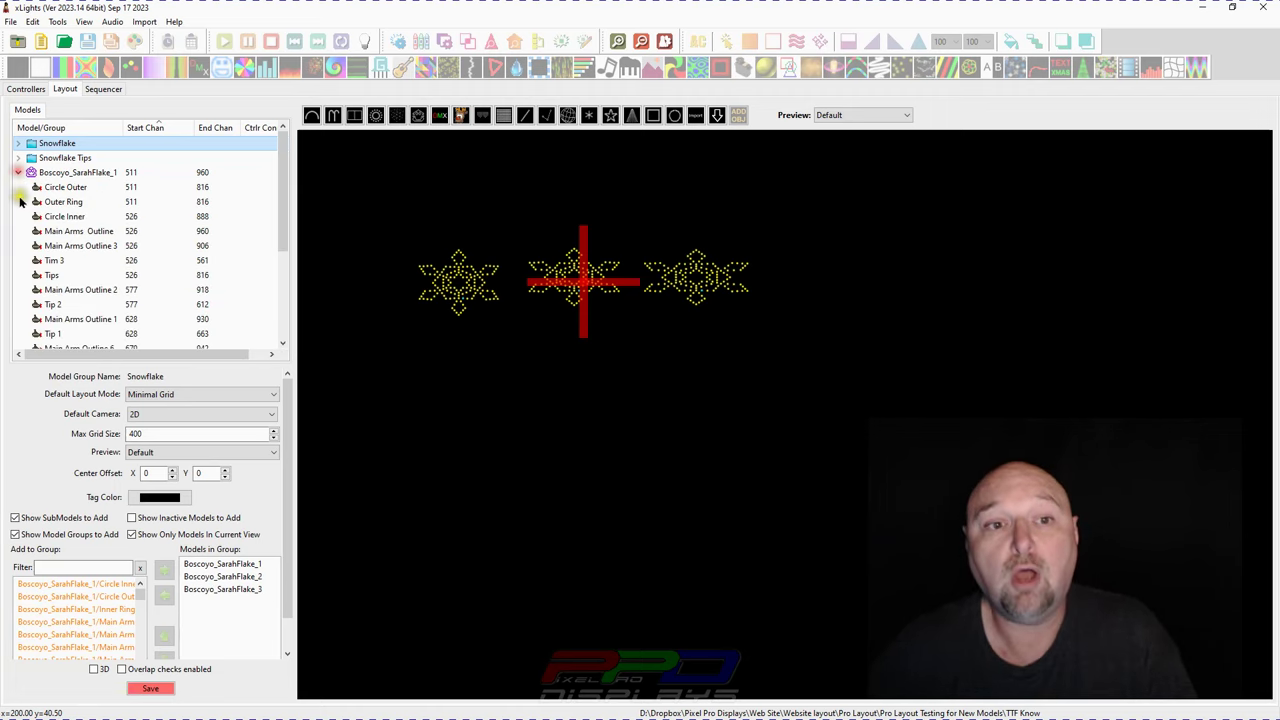
{"action": "left_click", "coordinate": [54, 260]}
{"action": "scroll", "coordinate": [35, 305], "scroll_direction": "down", "scroll_amount": 3}
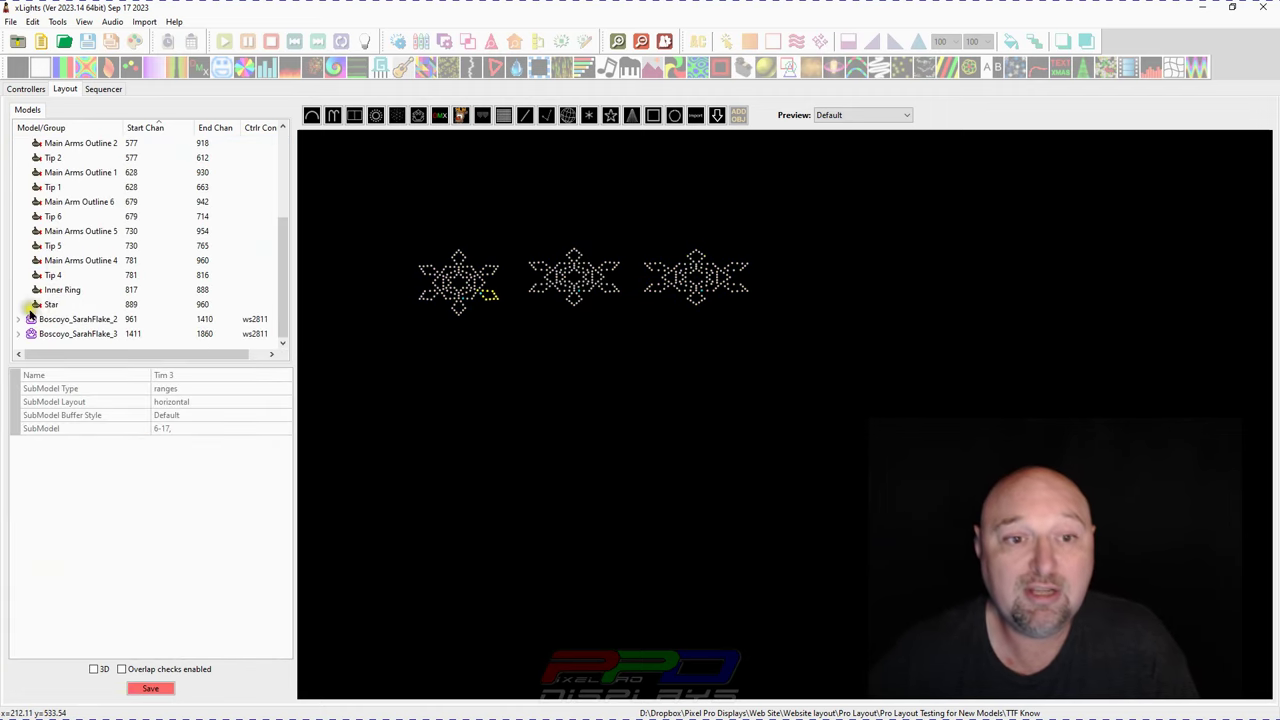
{"action": "left_click", "coordinate": [18, 319]}
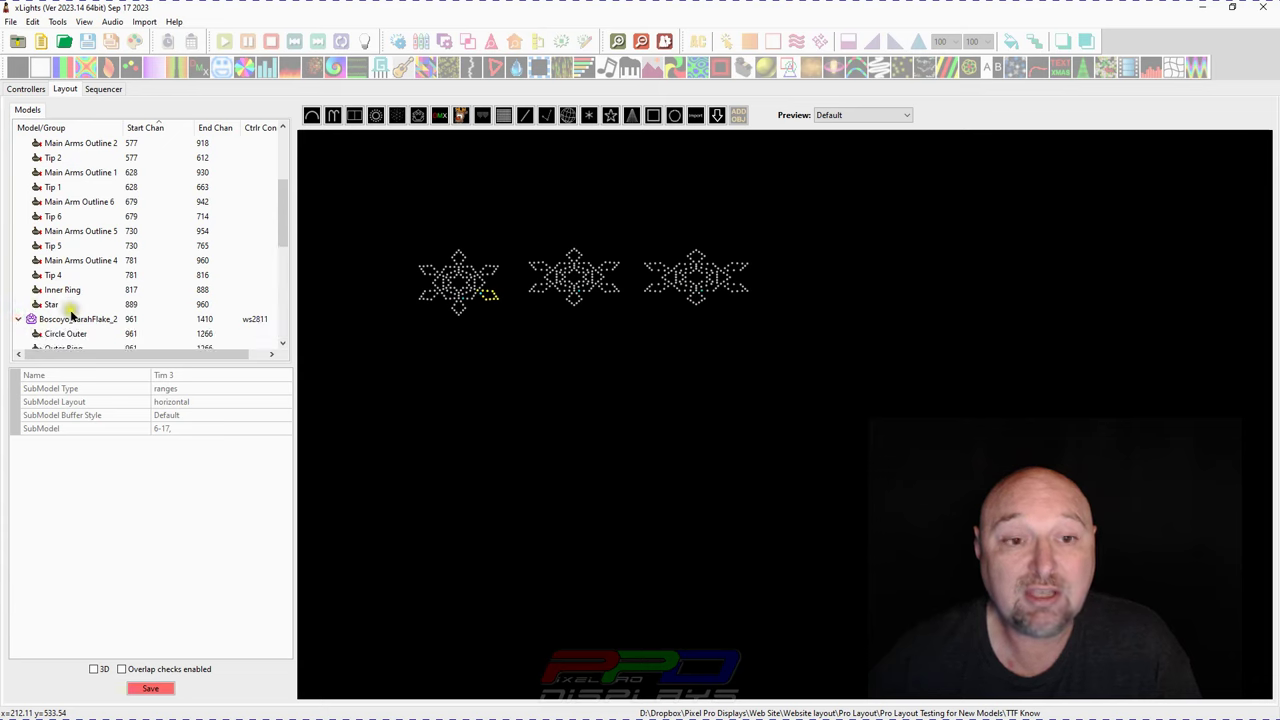
{"action": "scroll", "coordinate": [60, 303], "scroll_direction": "down", "scroll_amount": 4}
{"action": "left_click", "coordinate": [52, 247]}
{"action": "right_click", "coordinate": [54, 249]}
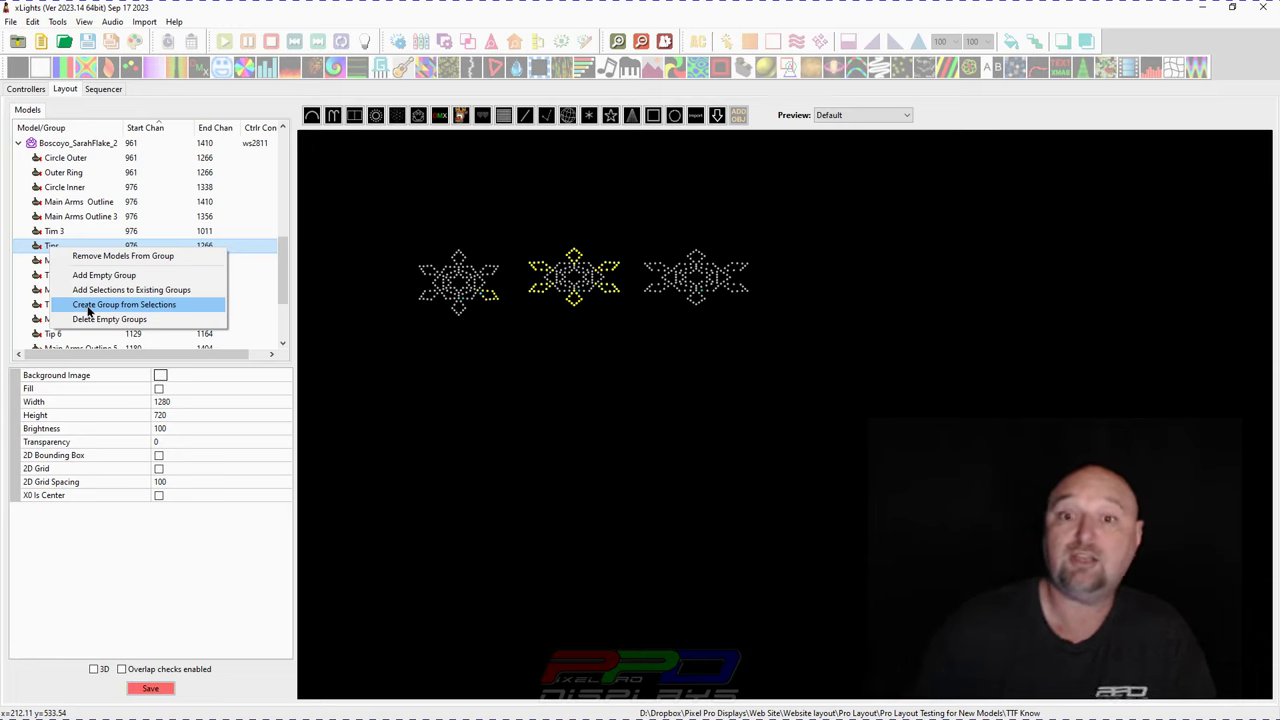
{"action": "left_click", "coordinate": [258, 247]}
{"action": "left_click", "coordinate": [470, 335]}
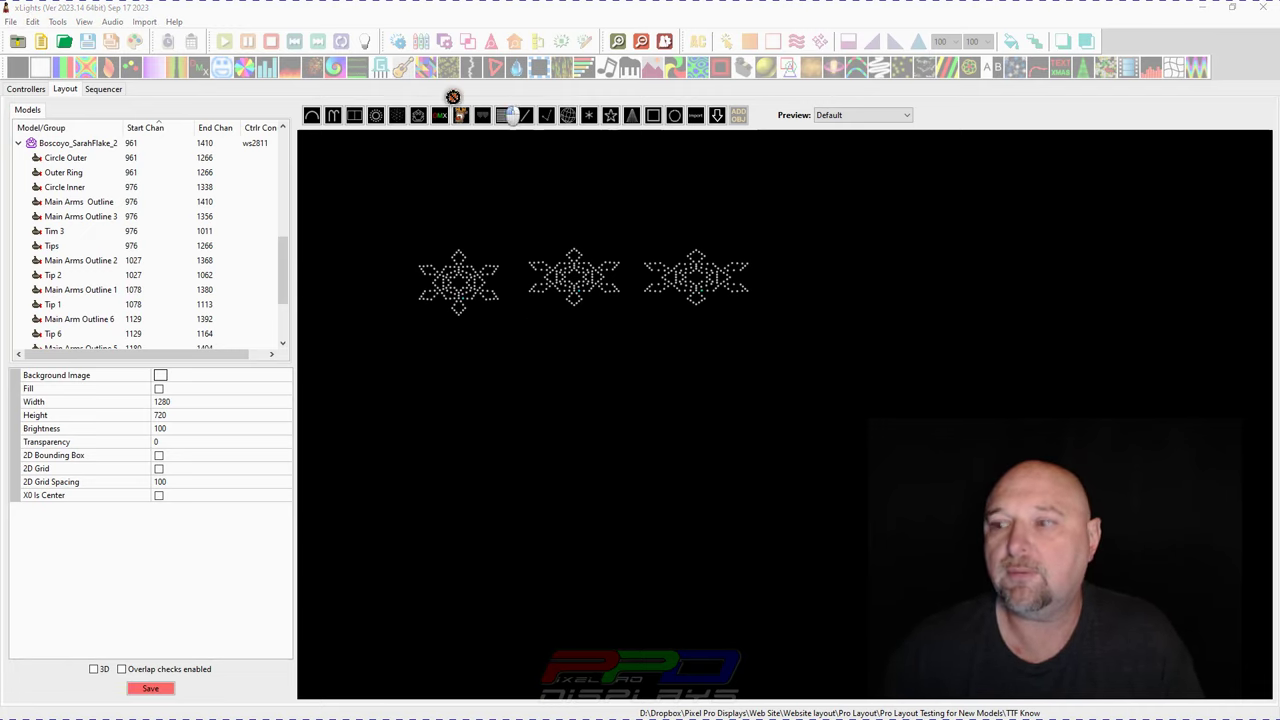
{"action": "key", "text": "alt+Tab"}
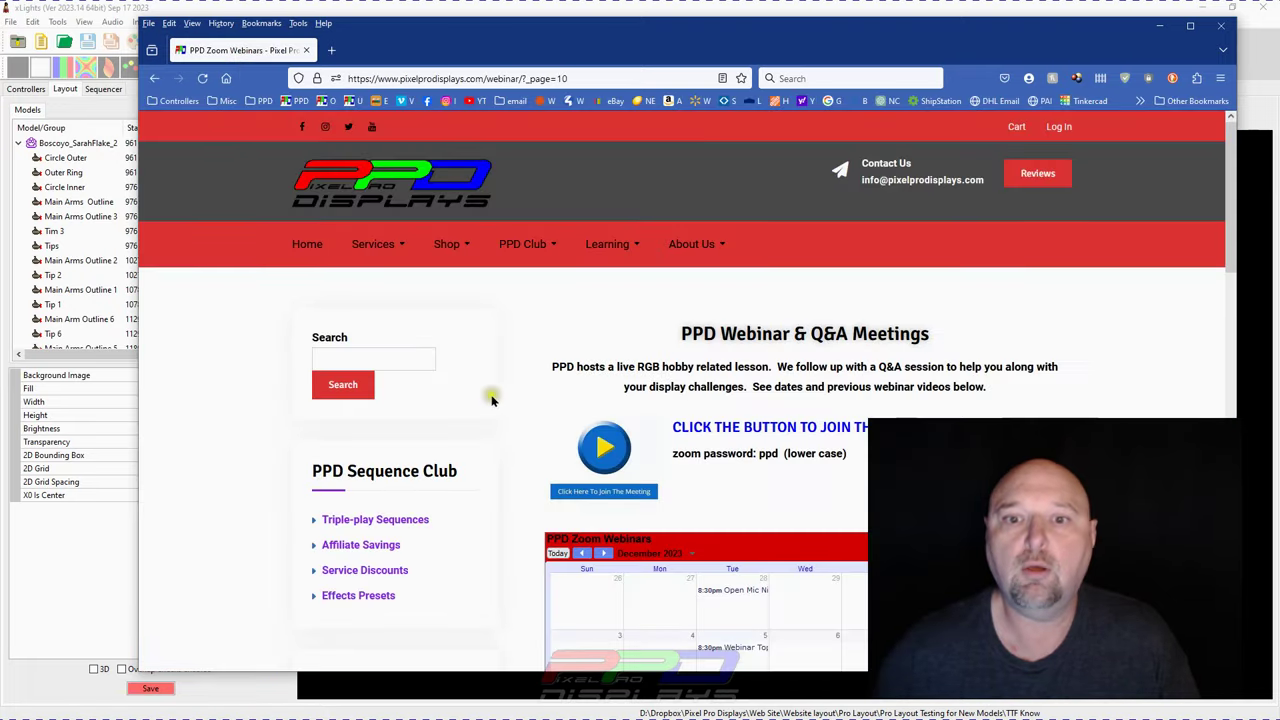
Step: Open the PPD Certified Models page on the Pixel Pro Displays site and browse it
{"action": "mouse_move", "coordinate": [600, 246]}
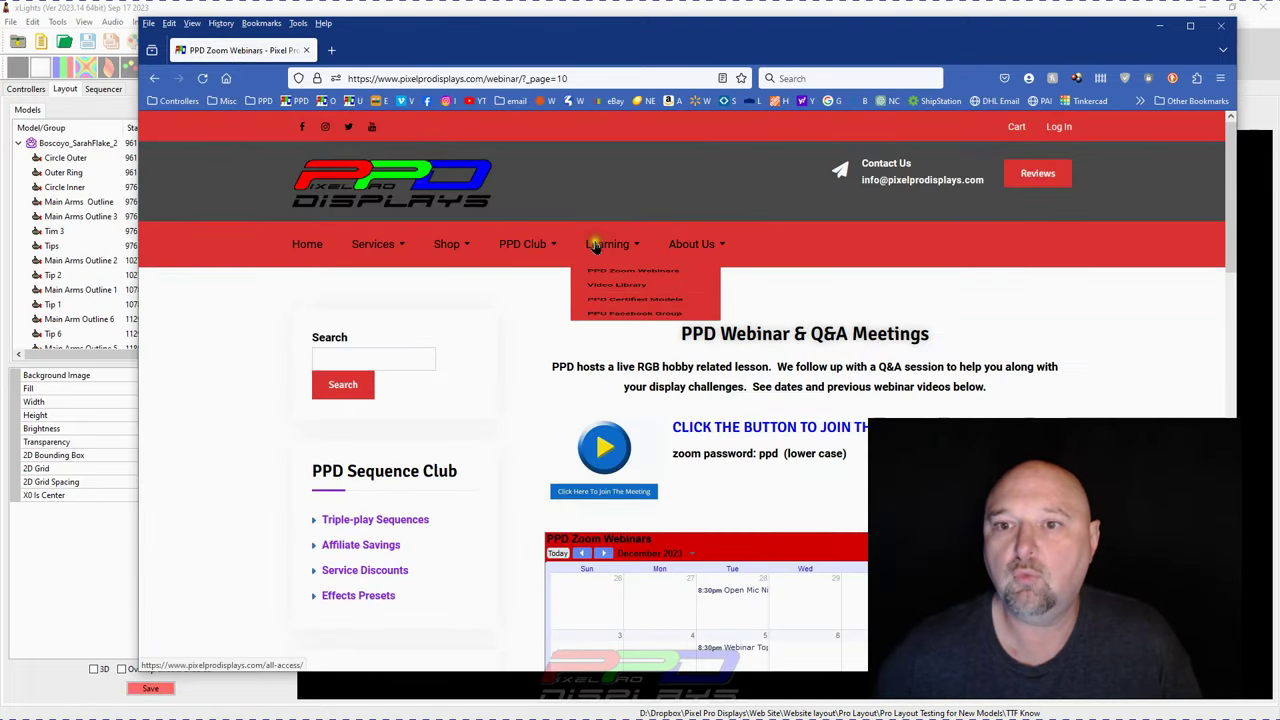
{"action": "left_click", "coordinate": [612, 350]}
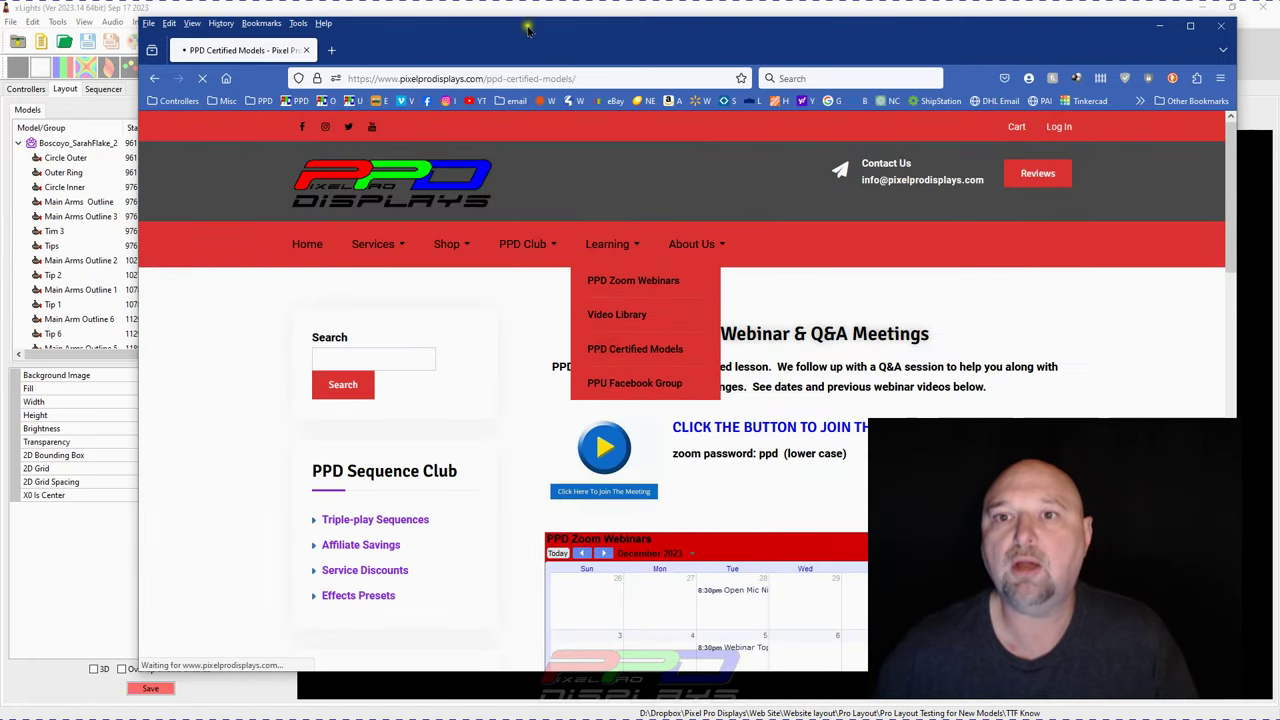
{"action": "left_click_drag", "start_coordinate": [527, 46], "coordinate": [413, 33]}
{"action": "scroll", "coordinate": [557, 500], "scroll_direction": "down", "scroll_amount": 15}
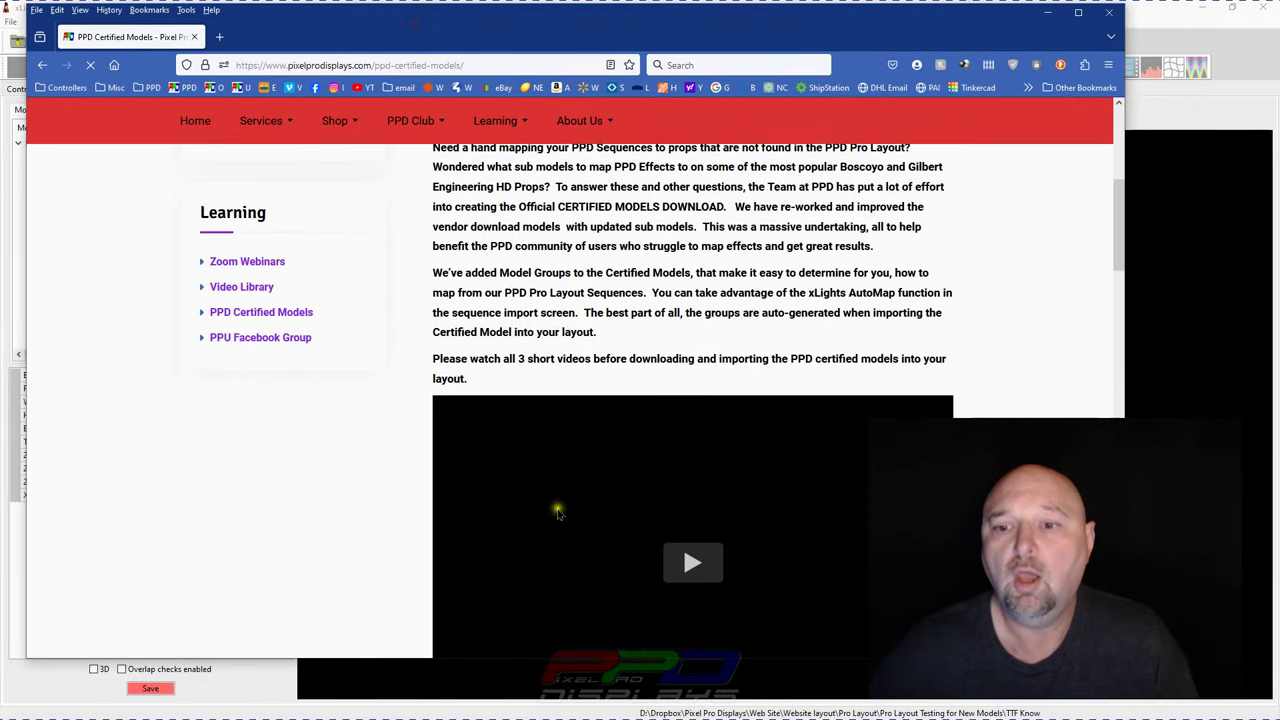
{"action": "scroll", "coordinate": [559, 515], "scroll_direction": "down", "scroll_amount": 10}
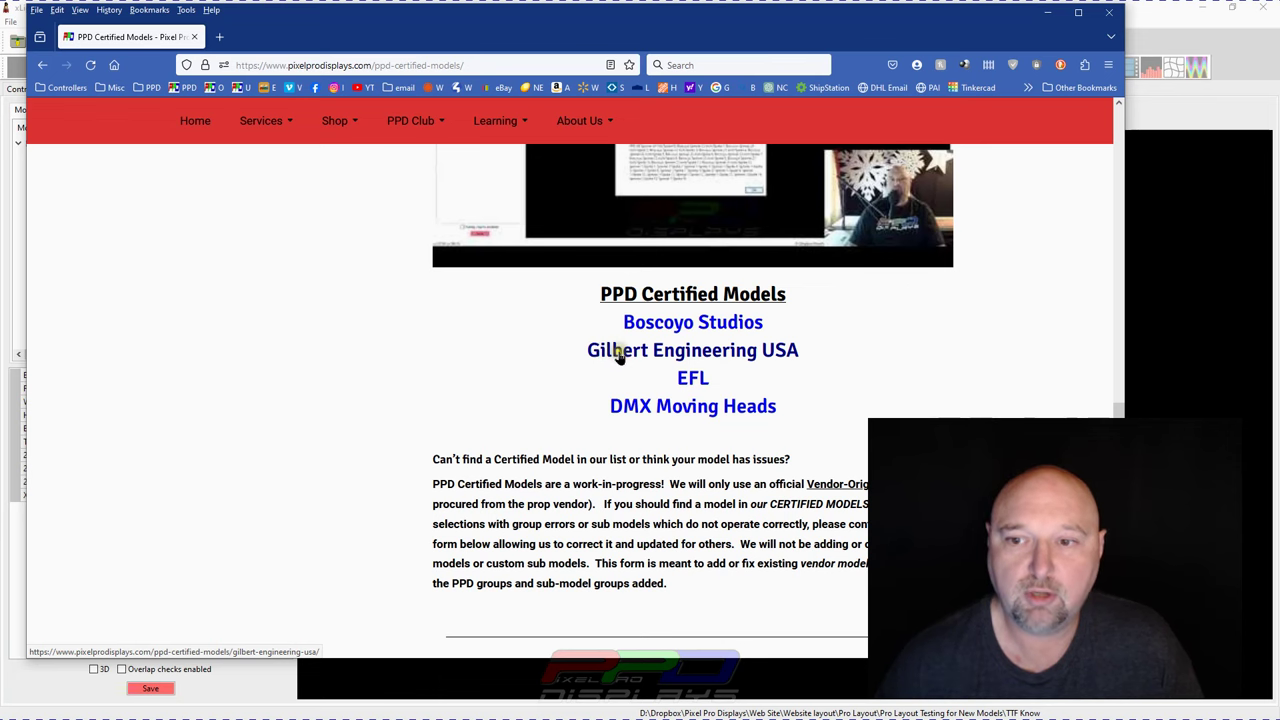
Step: Browse the Boscoyo Studios certified models list, then move the browser aside to reveal xLights
{"action": "left_click", "coordinate": [673, 323]}
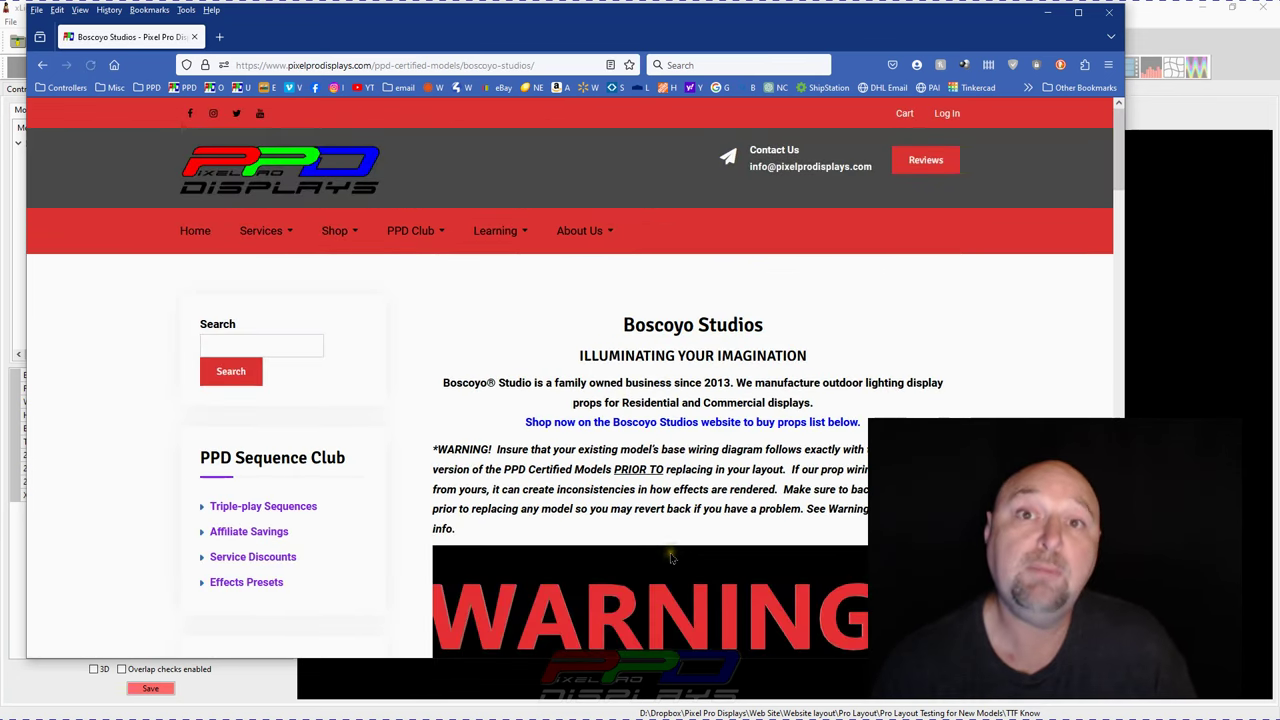
{"action": "scroll", "coordinate": [669, 510], "scroll_direction": "down", "scroll_amount": 5}
{"action": "scroll", "coordinate": [669, 515], "scroll_direction": "down", "scroll_amount": 10}
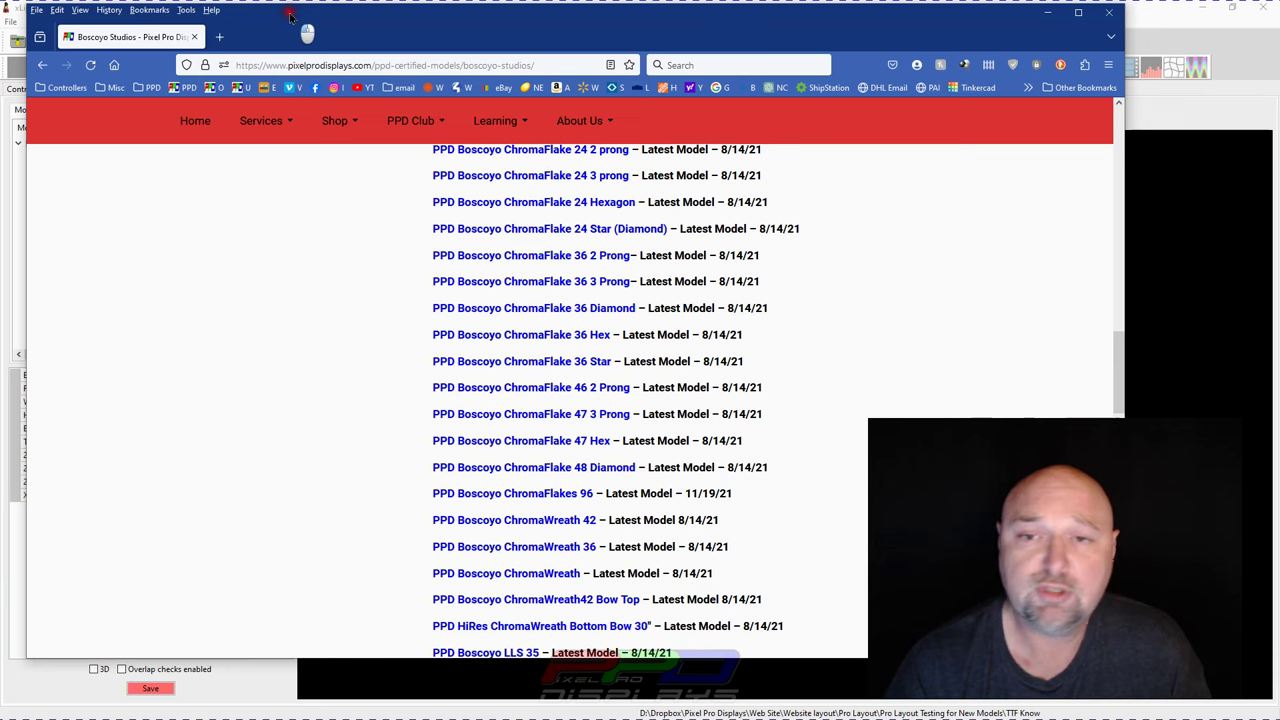
{"action": "left_click_drag", "start_coordinate": [290, 17], "coordinate": [1279, 212]}
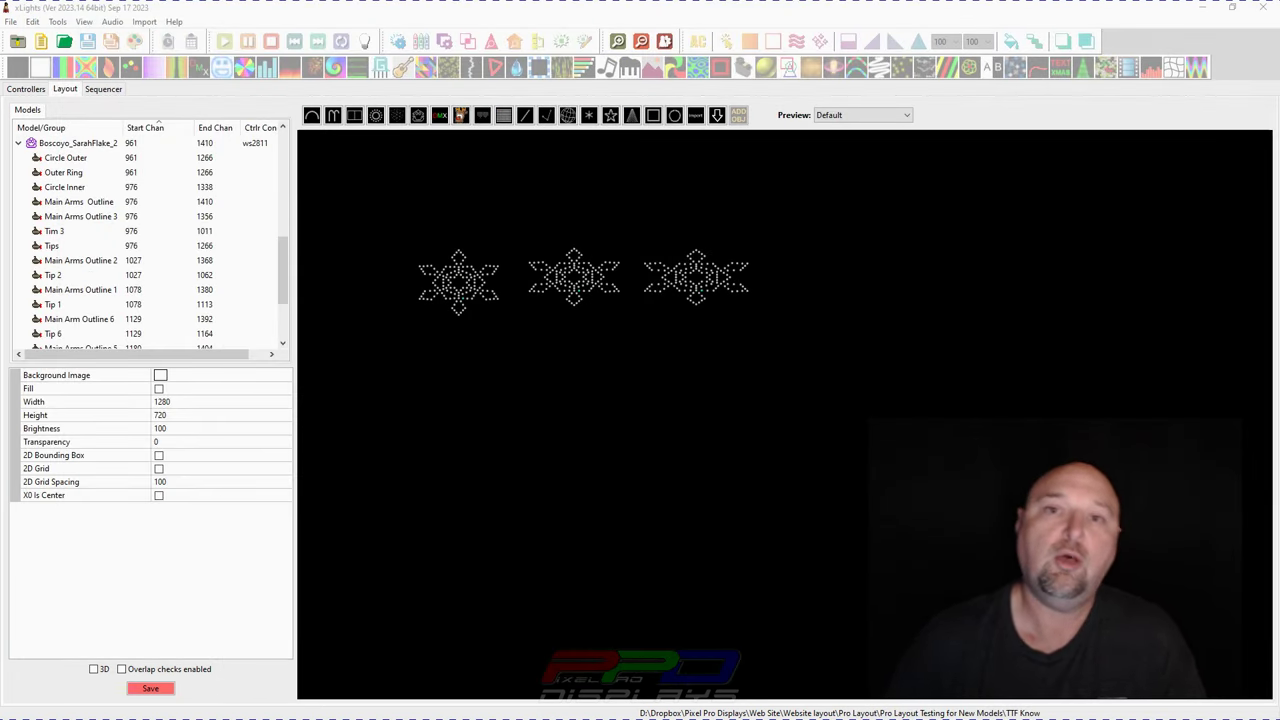